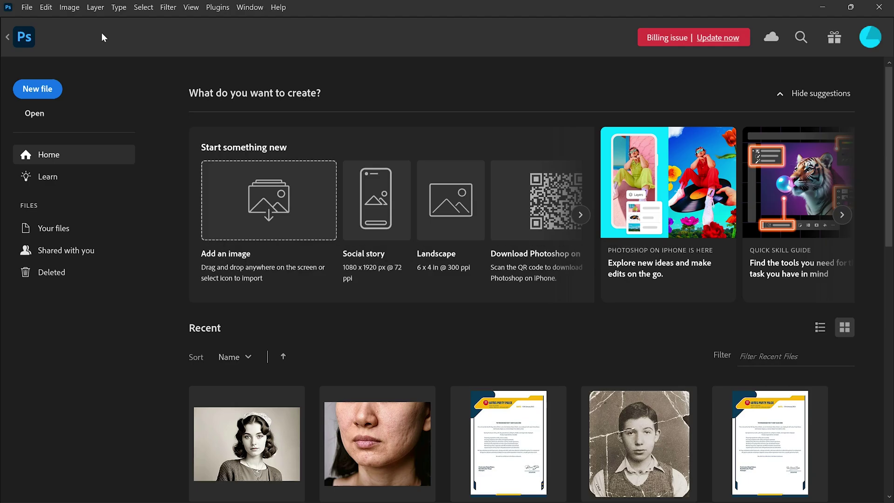
- Create a blank white 1920 x 1080 px, 300 ppi document from the Custom preset
left_click(43, 93)
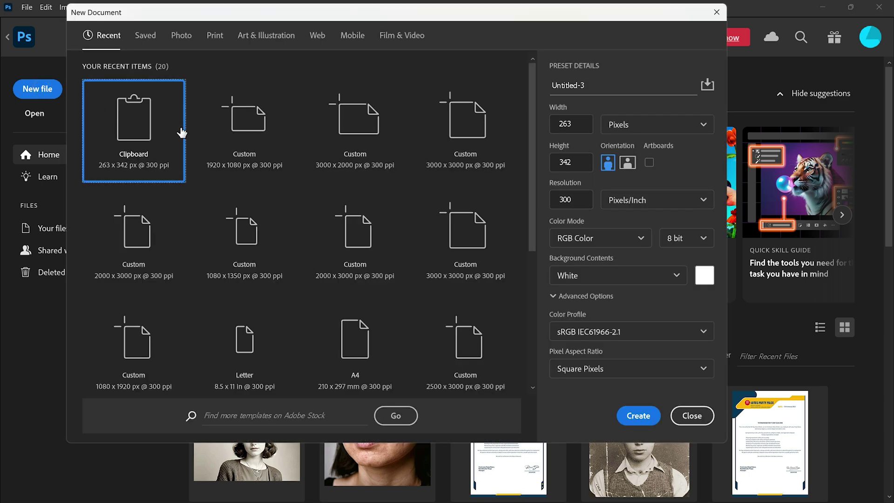
left_click(239, 144)
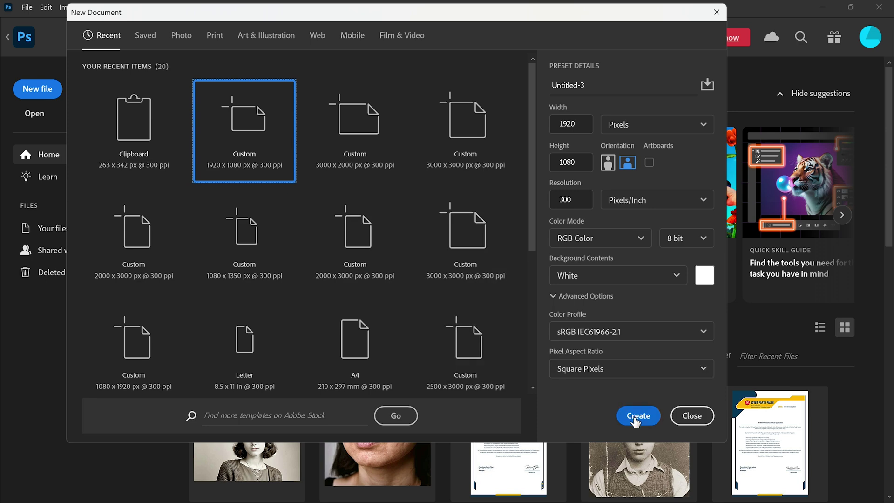
left_click(636, 415)
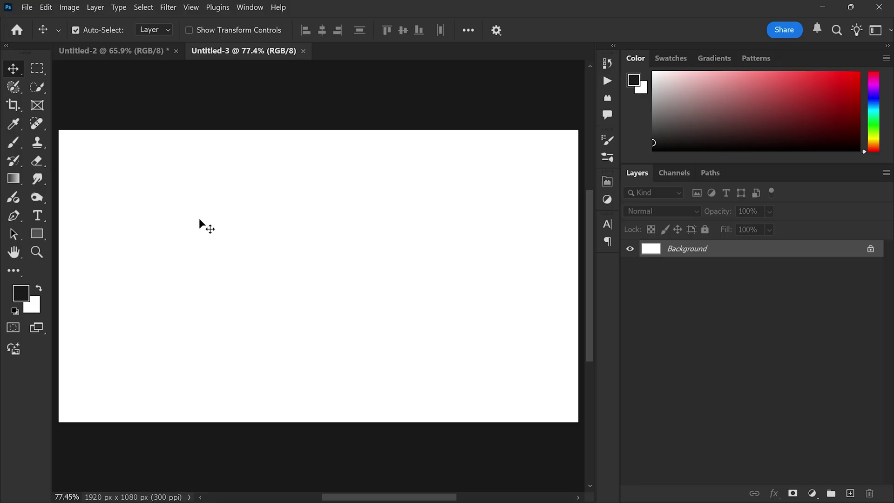
- Set up the Horizontal Type Tool with the Galantic font and dark grey 2d2d2d colour
right_click(37, 215)
left_click(83, 216)
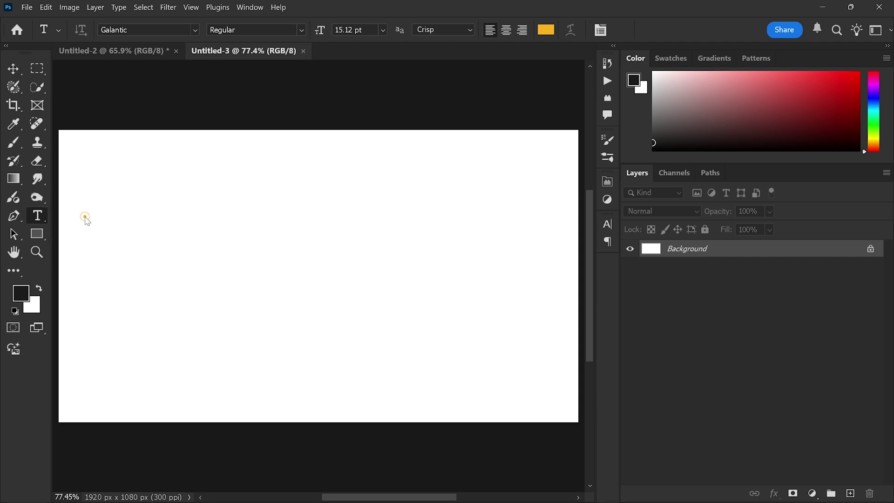
left_click(123, 29)
left_click(547, 31)
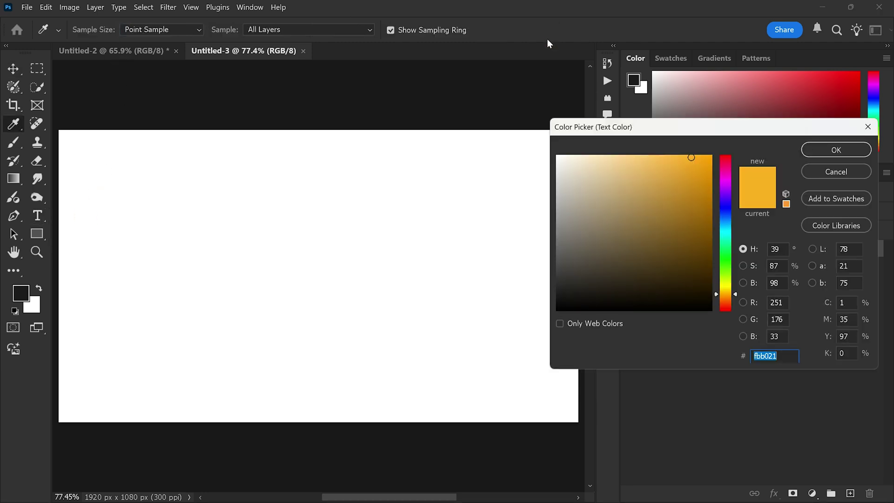
left_click_drag(573, 279, 536, 284)
left_click(819, 149)
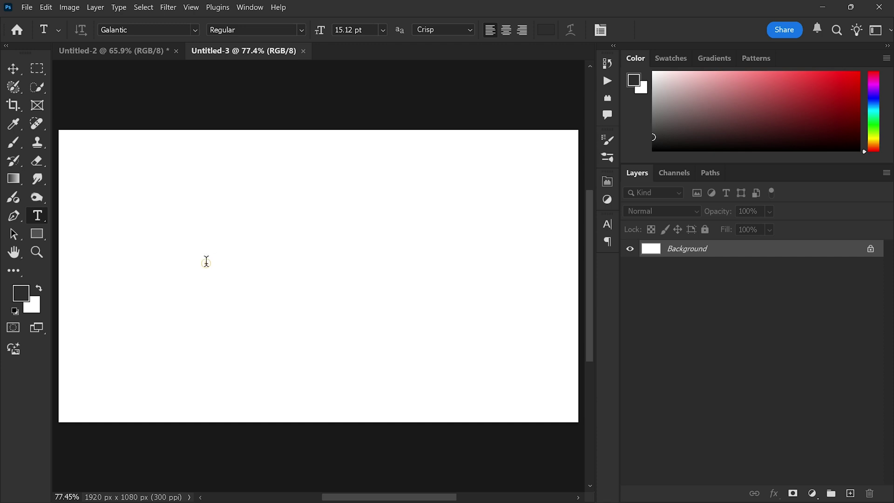
- Type FAST on the canvas and commit the text layer
left_click(206, 262)
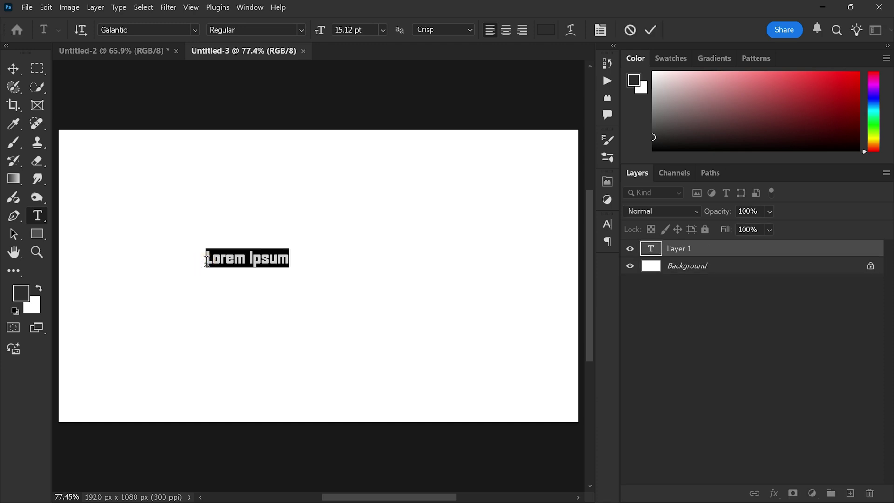
type("r")
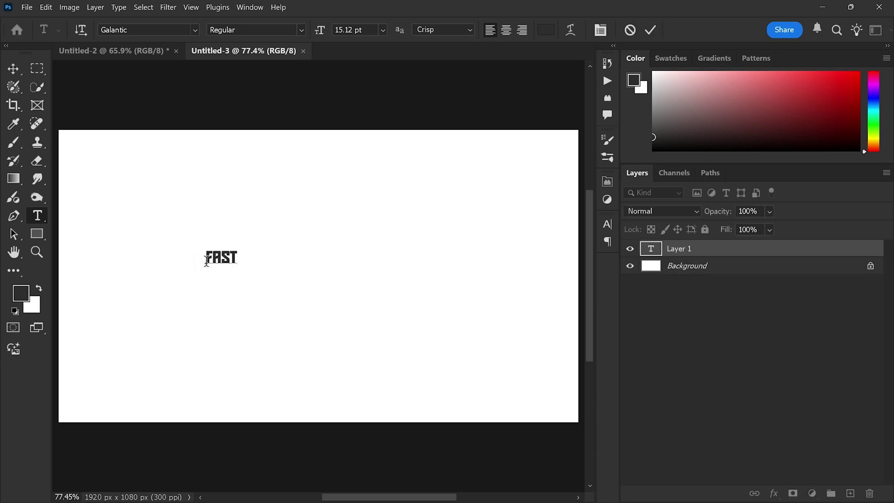
left_click(651, 31)
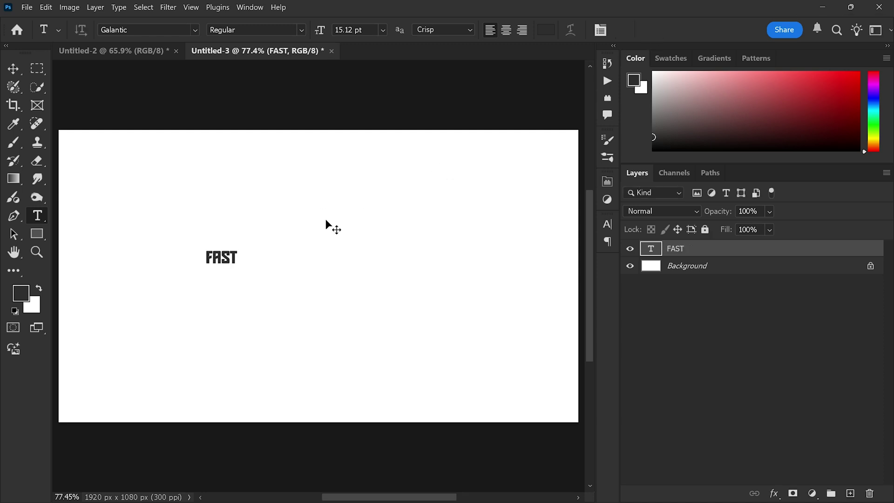
- Free Transform FAST, scaling and stretching it taller until it fills most of the canvas
key("ctrl+t")
left_click_drag(238, 258, 333, 281)
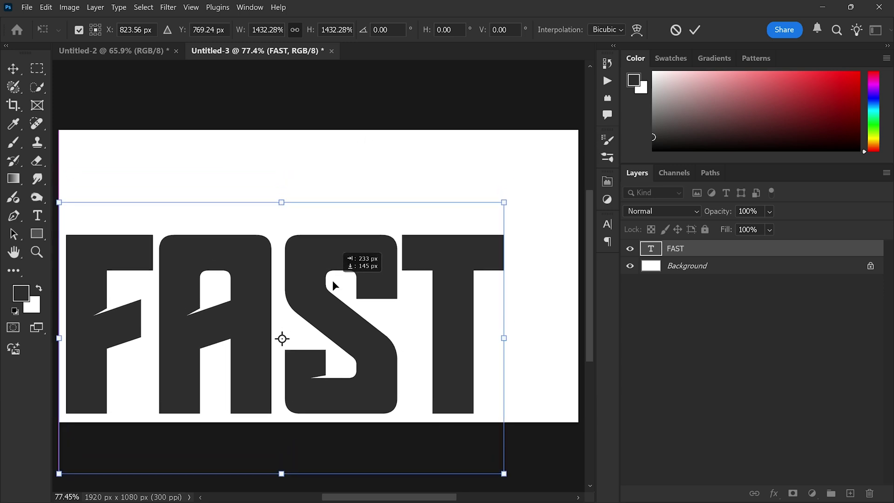
left_click_drag(502, 202, 540, 98)
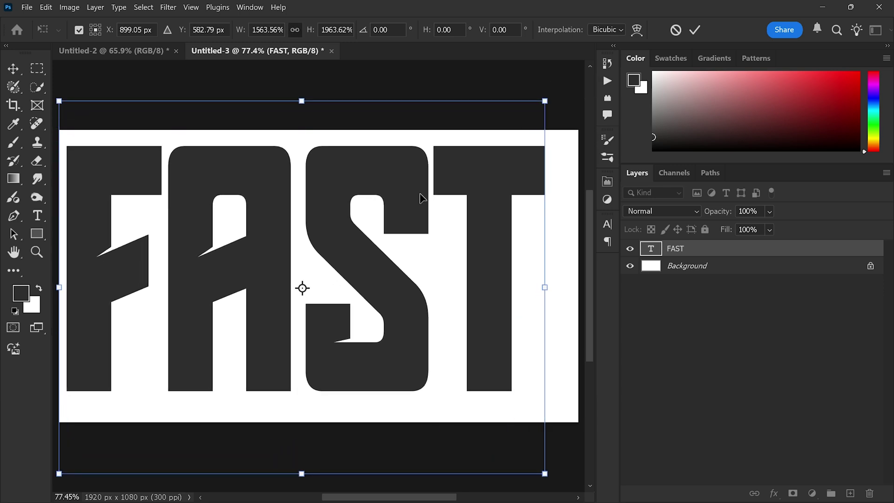
left_click_drag(418, 193, 414, 225)
left_click_drag(539, 129, 522, 130)
key("Return")
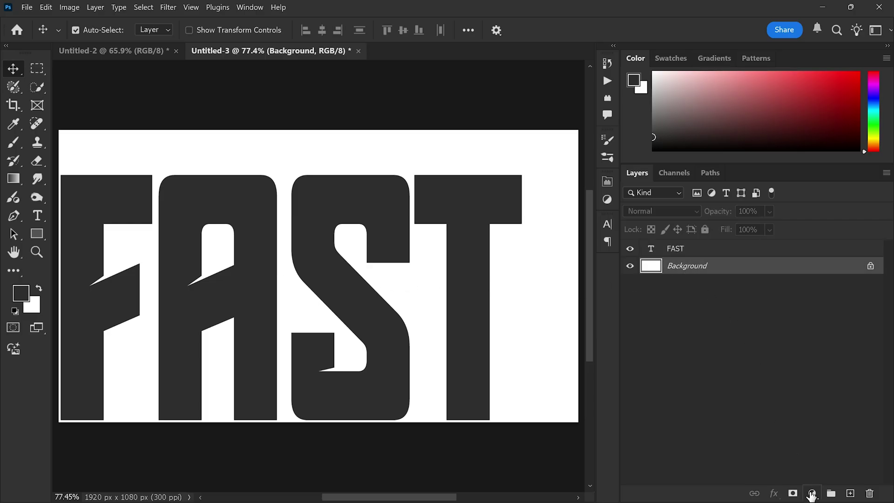
- Add a pale cream (#fff5d4) Solid Color fill layer above the Background
left_click(811, 494)
left_click(816, 277)
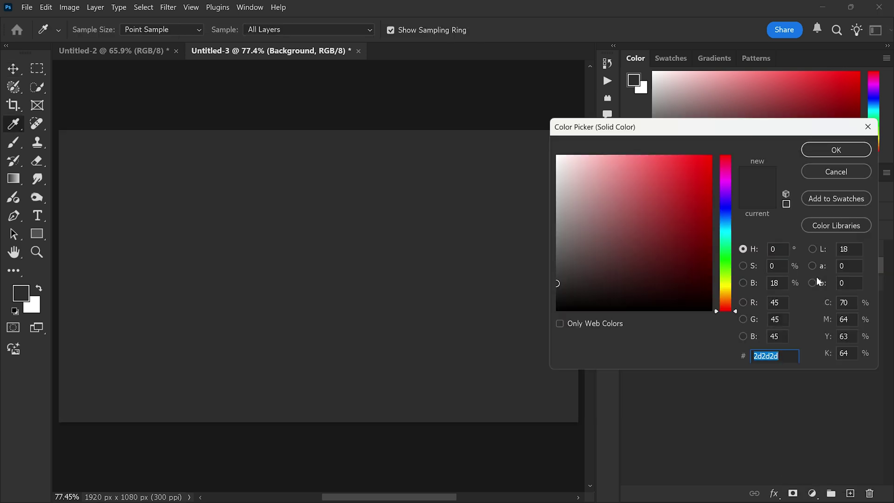
left_click_drag(726, 287, 725, 291)
left_click_drag(643, 210, 583, 135)
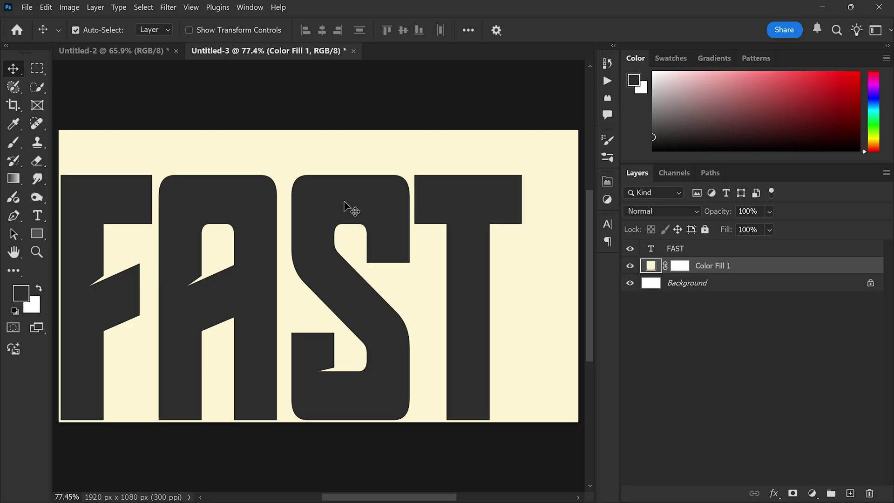
left_click(689, 249)
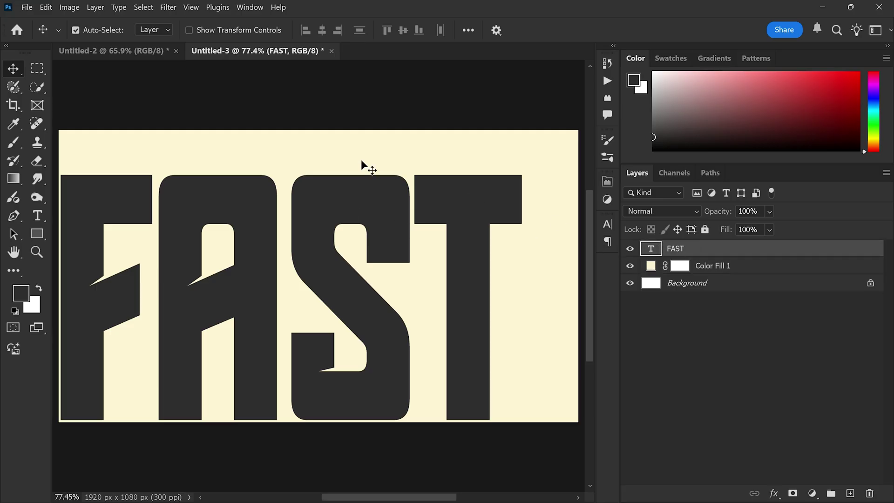
- Place Embedded the yellow car image and shrink it to 3.69% over the S and T
left_click(26, 7)
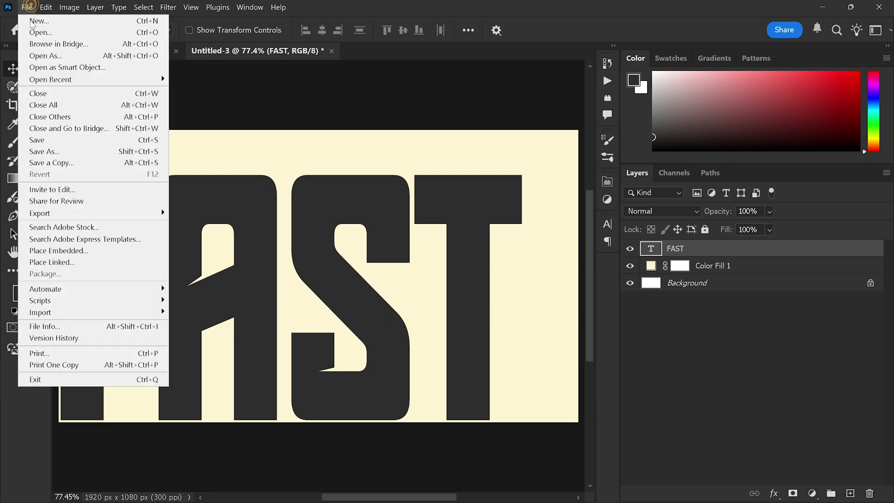
left_click(66, 249)
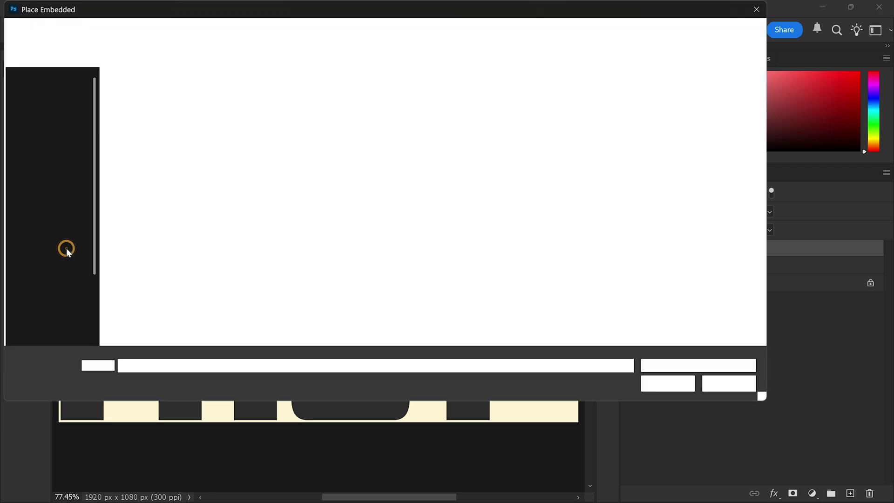
left_click(124, 122)
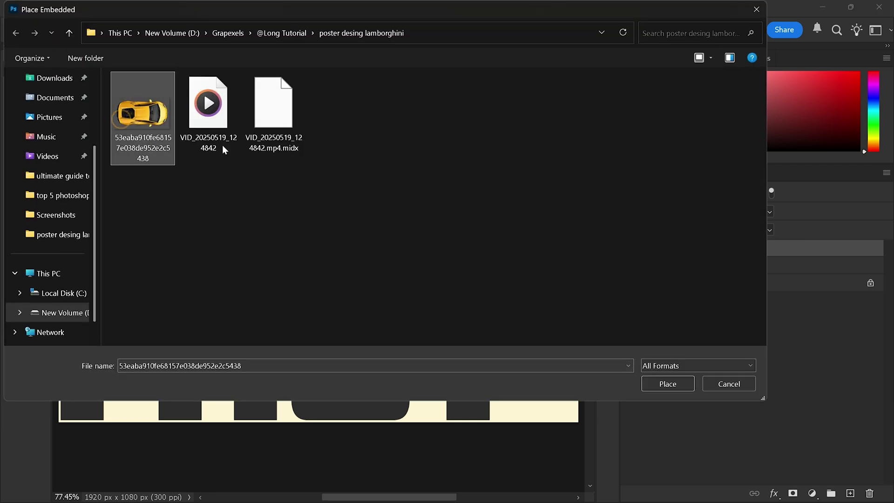
left_click(662, 384)
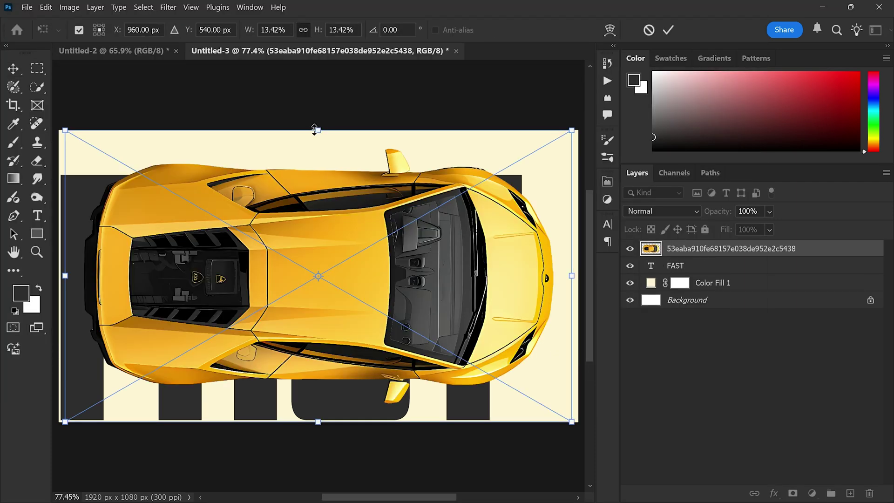
left_click_drag(314, 129, 434, 299)
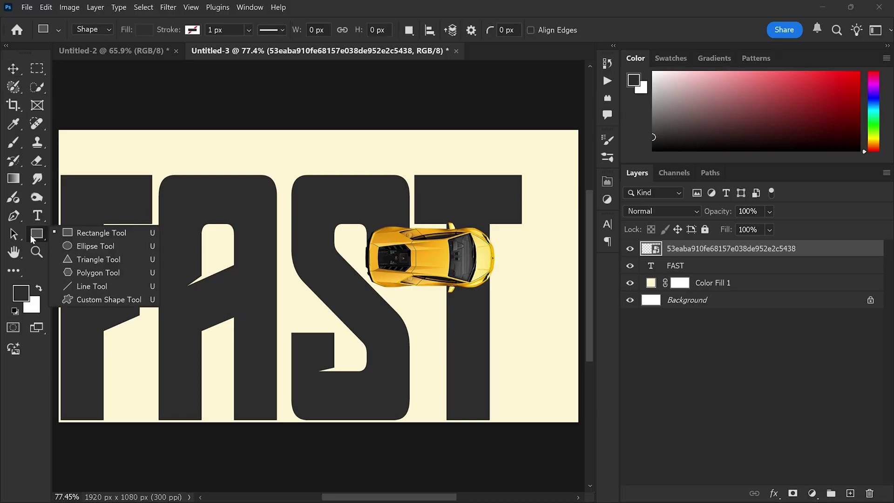
- Draw a 1284 x 220 px rectangle bar across FAST, beneath the car layer, ending at the car
left_click(88, 235)
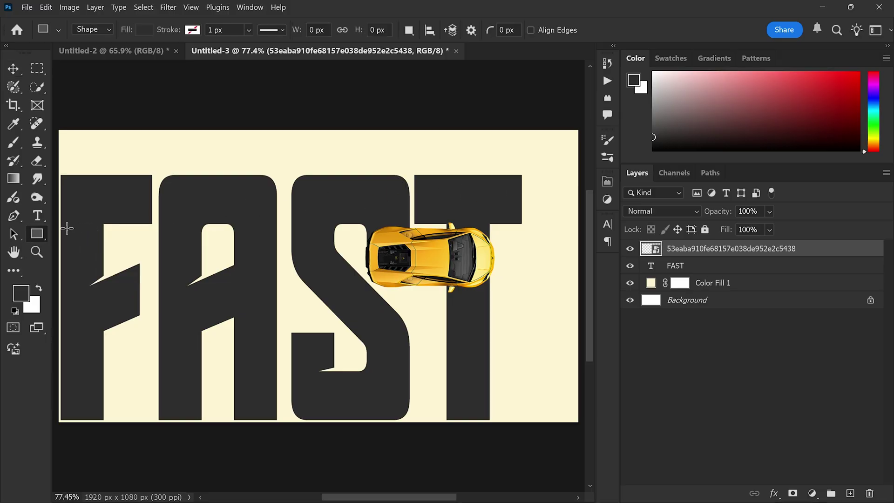
left_click_drag(52, 222, 408, 285)
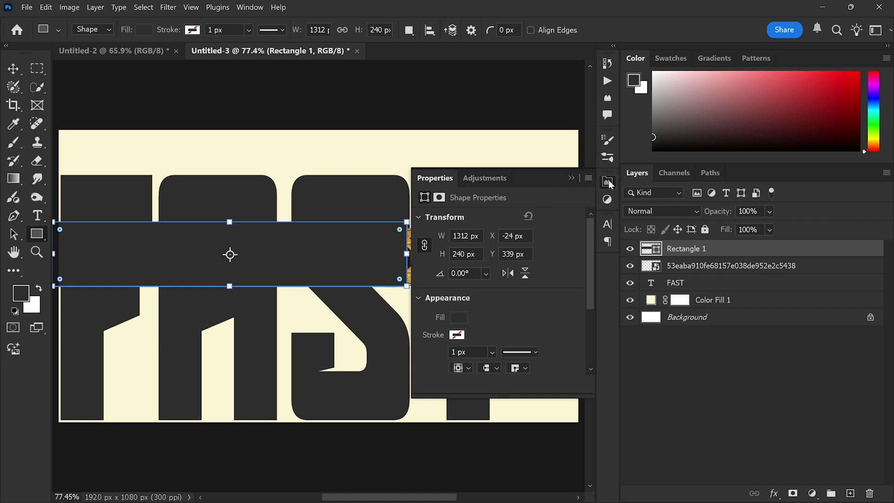
left_click(608, 182)
left_click_drag(694, 247, 693, 275)
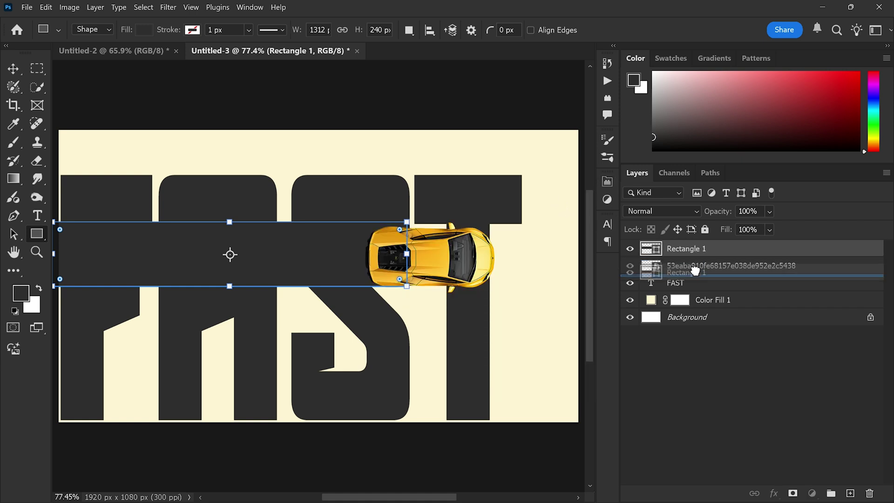
scroll(372, 246, "up", 2)
left_click_drag(166, 210, 167, 218)
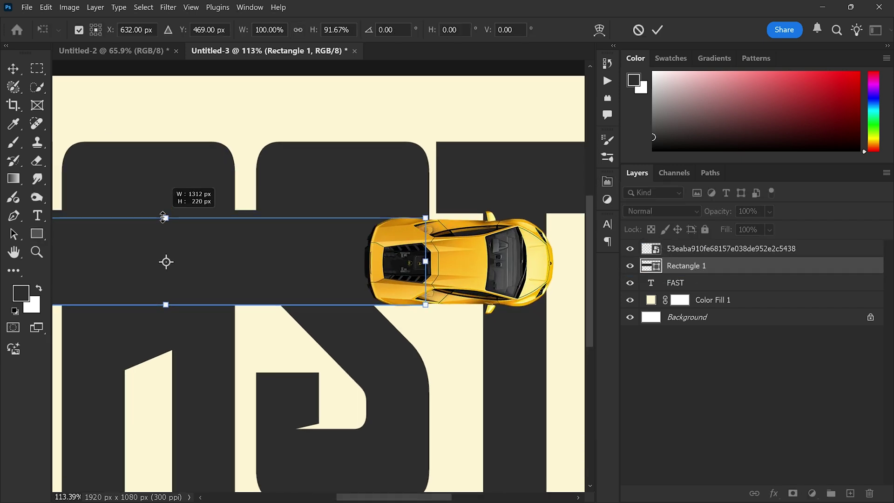
left_click_drag(425, 218, 414, 218)
scroll(416, 226, "down", 2)
left_click(660, 30)
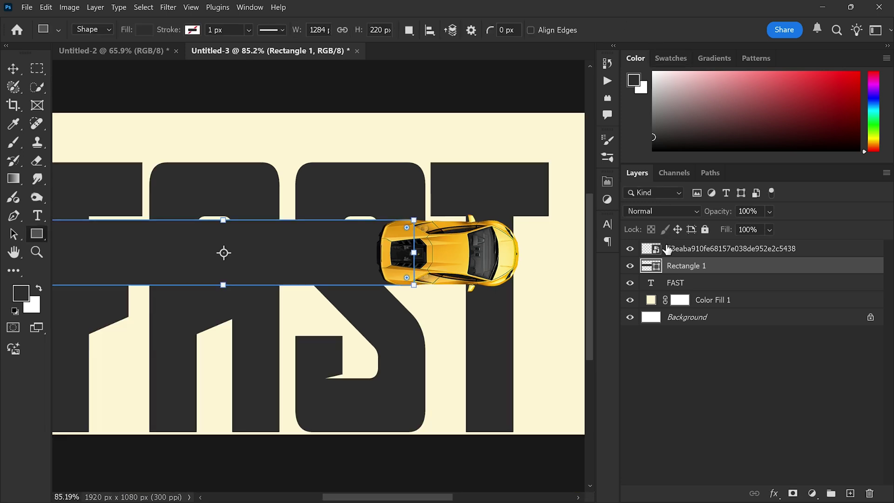
- Fill Rectangle 1 with the cream background colour fff5d3 sampled by eyedropper
double_click(651, 266)
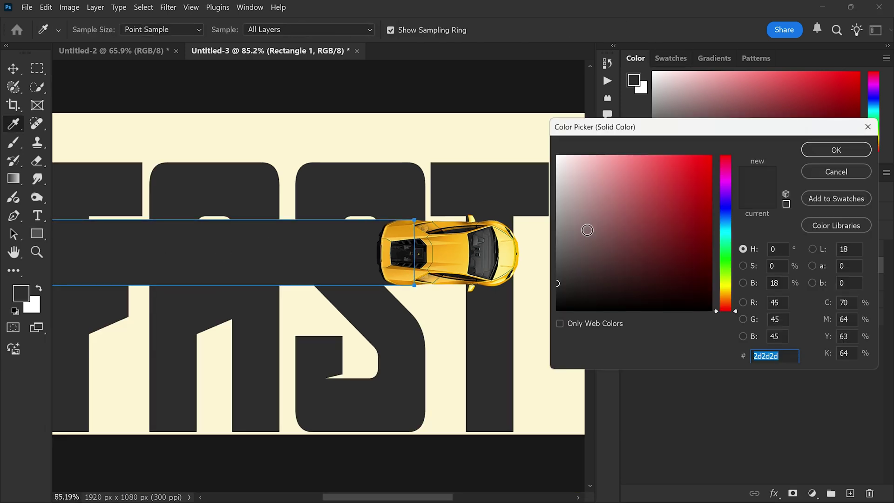
left_click(471, 138)
left_click(815, 152)
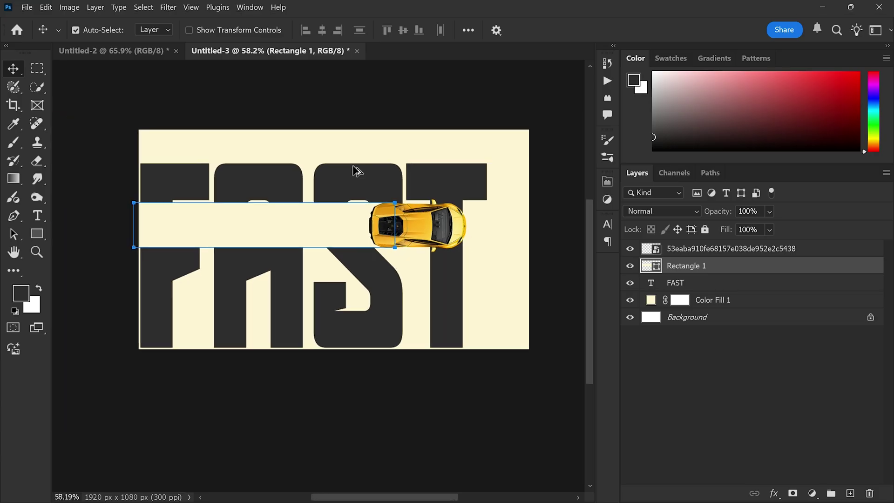
- Rotate the car and Rectangle 1 together to -23.90°, scale to 117.57%, and shift down-left
left_click(671, 252, "shift")
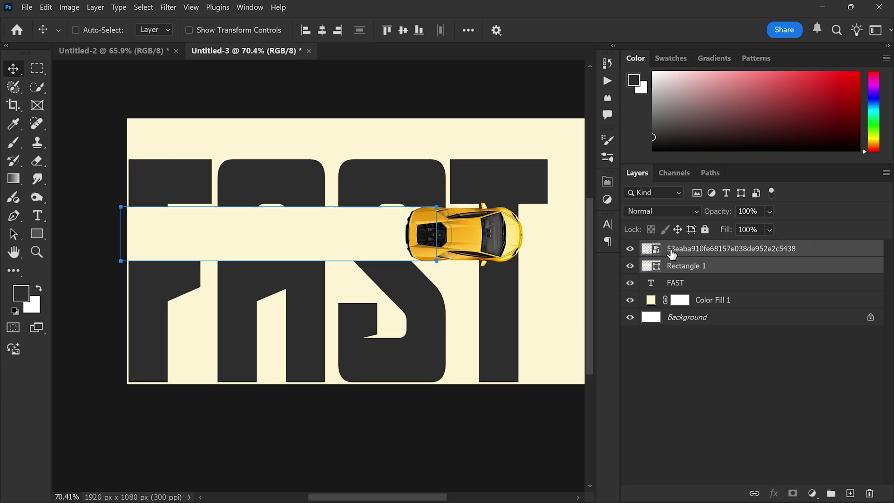
key("ctrl+t")
left_click_drag(436, 186, 375, 173)
left_click_drag(404, 203, 355, 283)
left_click_drag(460, 239, 527, 189)
left_click_drag(475, 226, 501, 207)
left_click(694, 29)
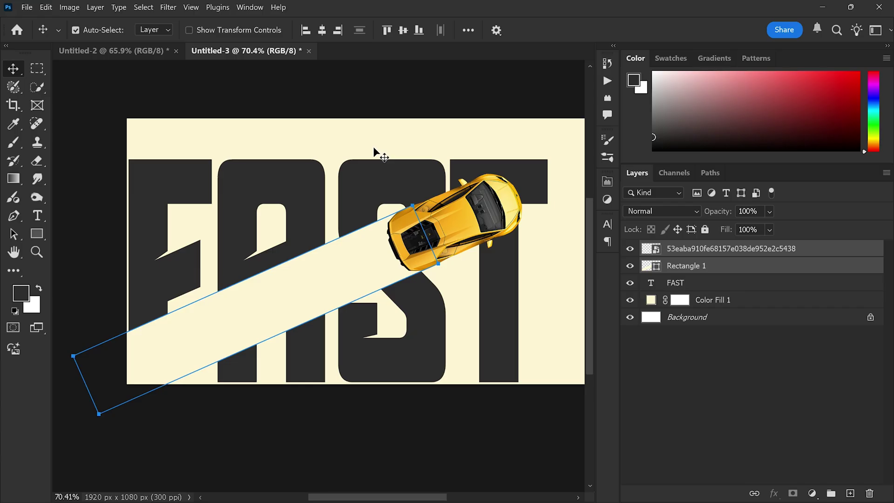
- Duplicate the FAST layer, move the copy above Rectangle 1, and clip it to the strip
left_click(690, 284)
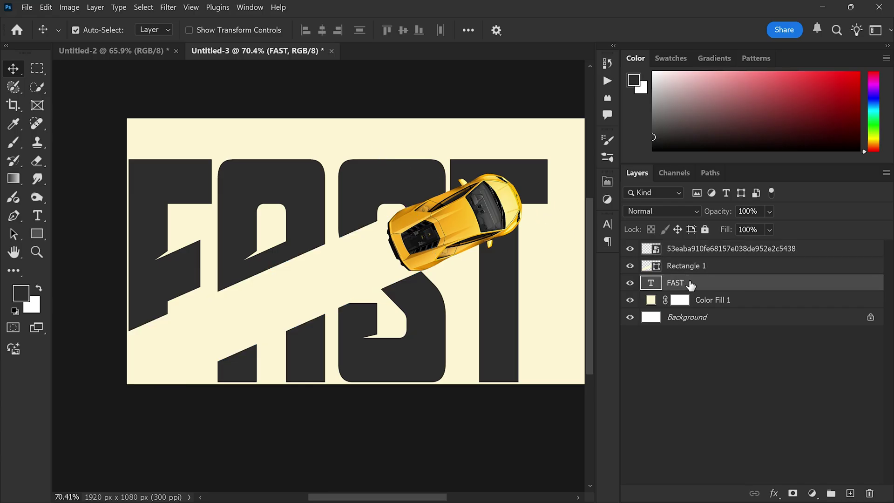
key("ctrl+j")
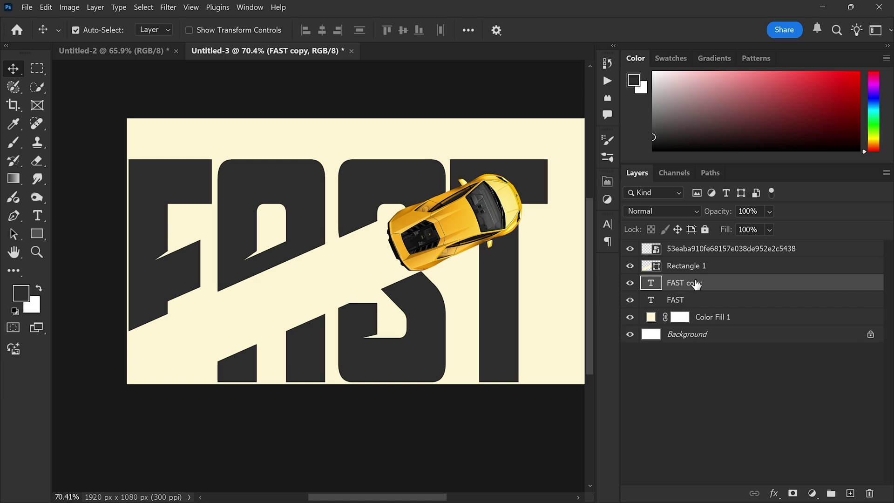
left_click_drag(691, 285, 684, 259)
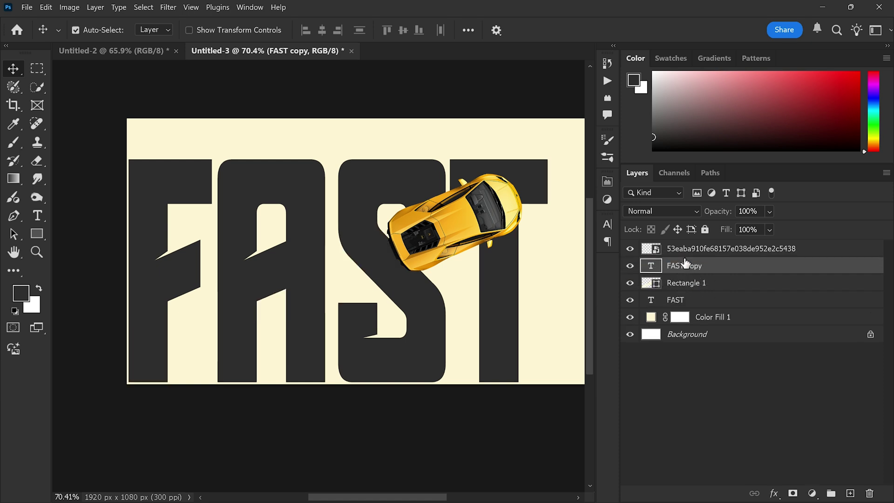
right_click(723, 268)
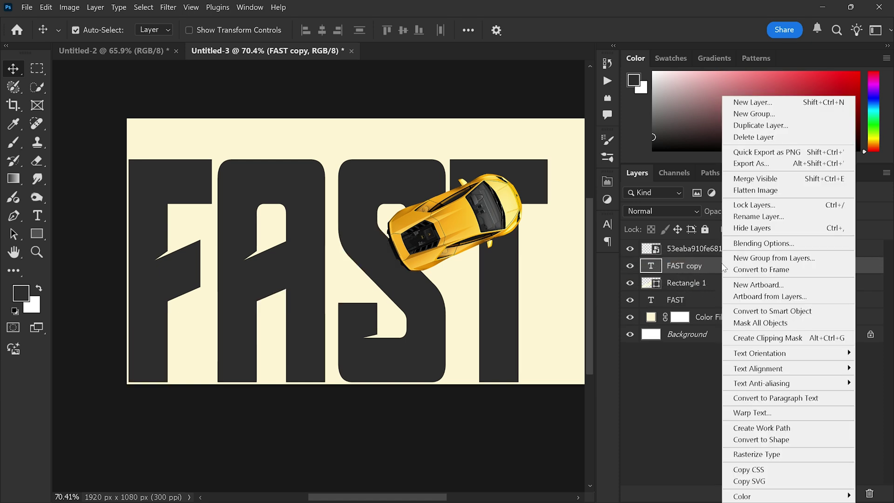
left_click(750, 339)
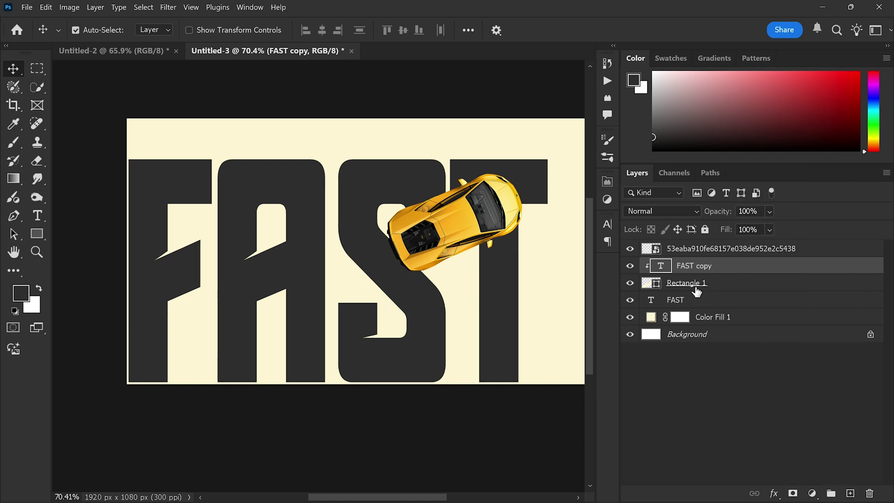
- Recolour the clipped FAST copy to the car's yellow #fbae20 and commit the edit
double_click(662, 268)
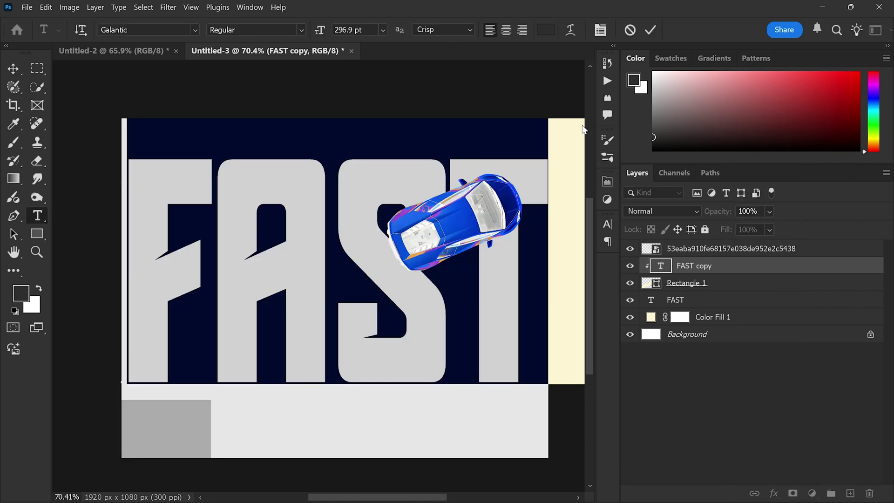
left_click(545, 30)
left_click(445, 225)
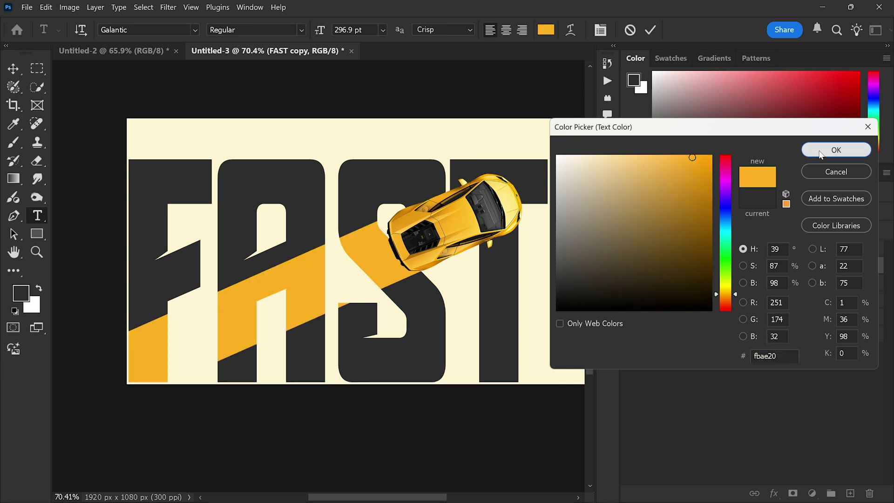
left_click(835, 150)
left_click(651, 29)
key("v")
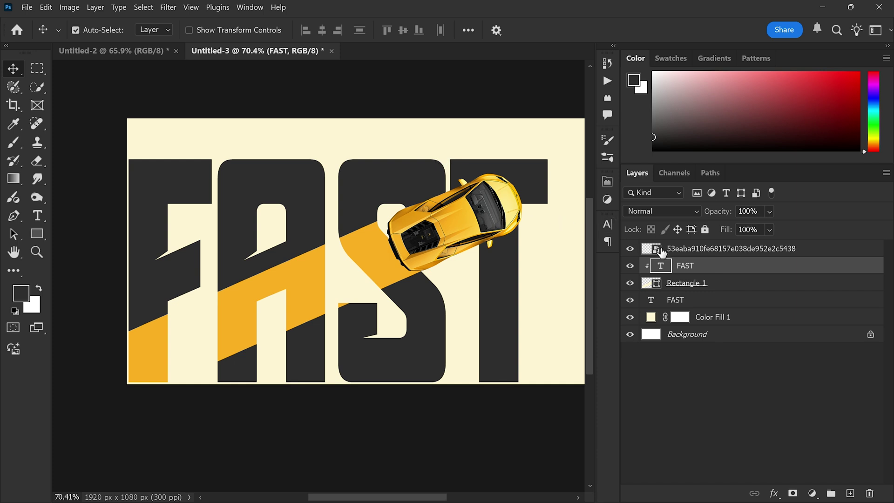
- Duplicate the car layer and rename the original lower layer 'motion'
left_click(700, 251)
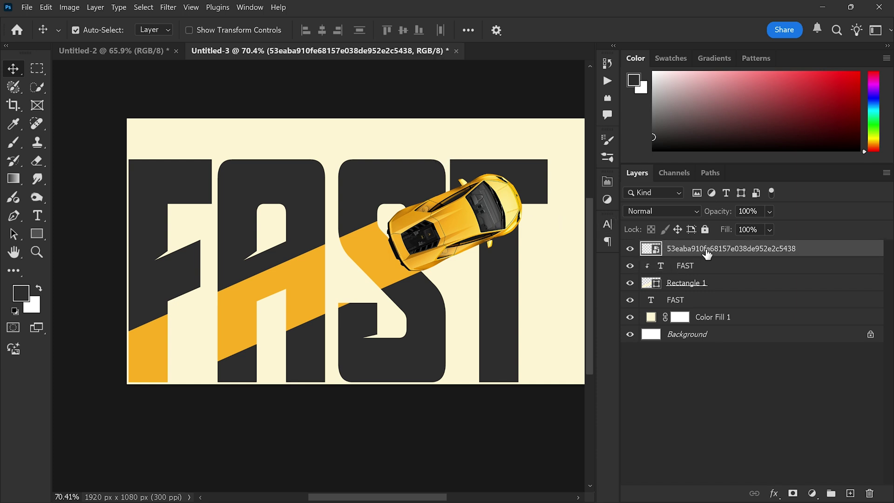
key("ctrl+j")
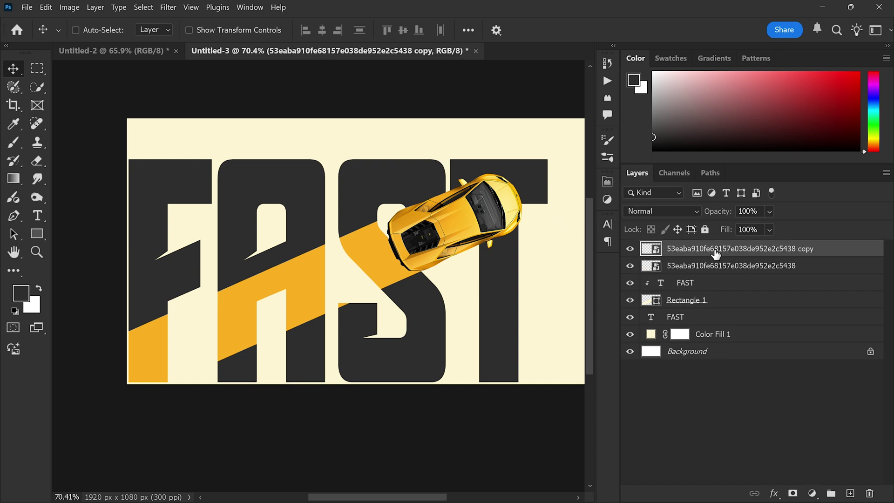
double_click(705, 266)
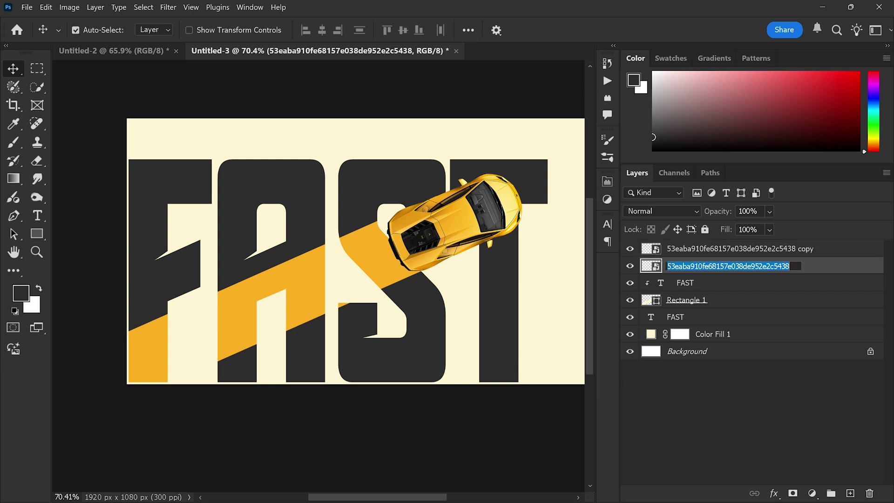
type("motion")
key("Return")
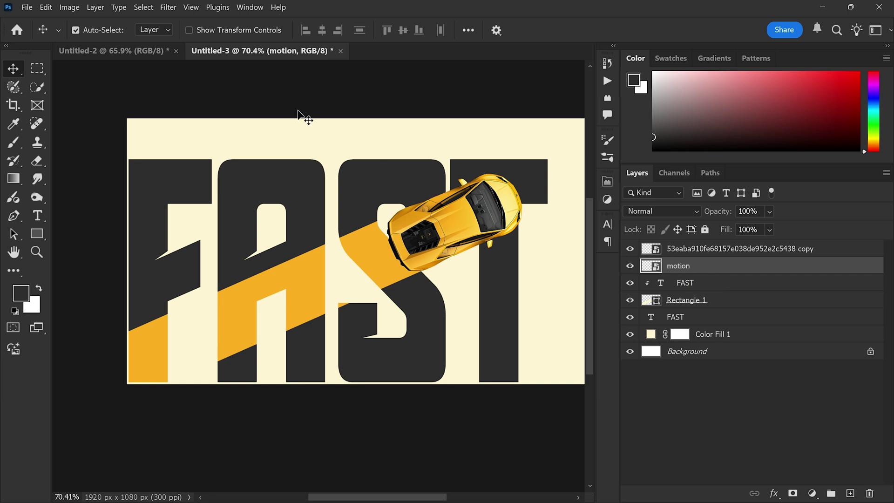
- Give the motion layer a 24° Motion Blur, distance about 1450, and clip it to the strip
left_click(167, 8)
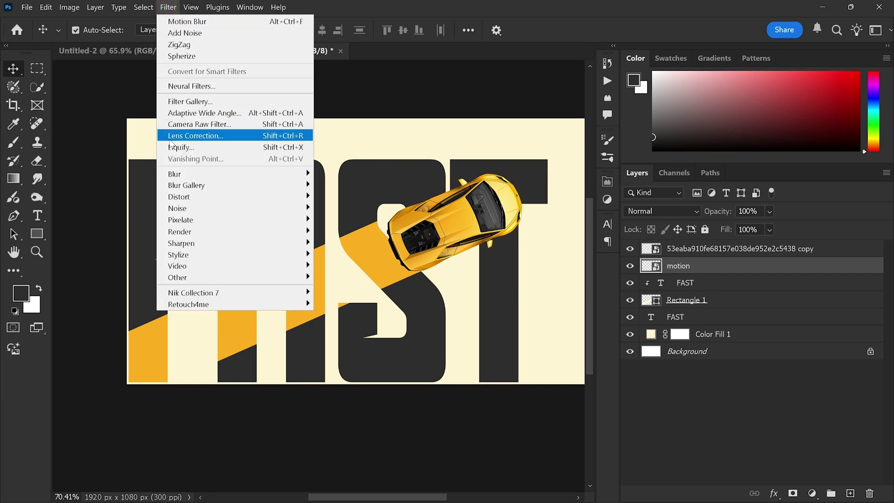
mouse_move(176, 174)
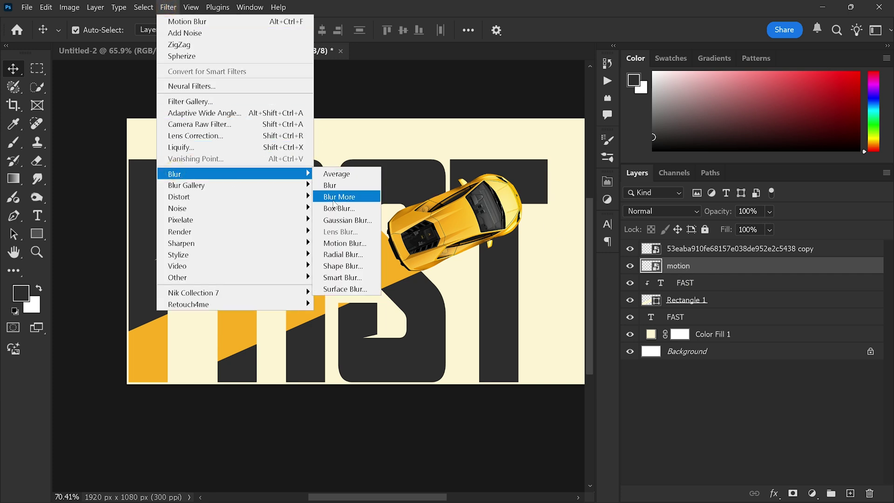
left_click(342, 243)
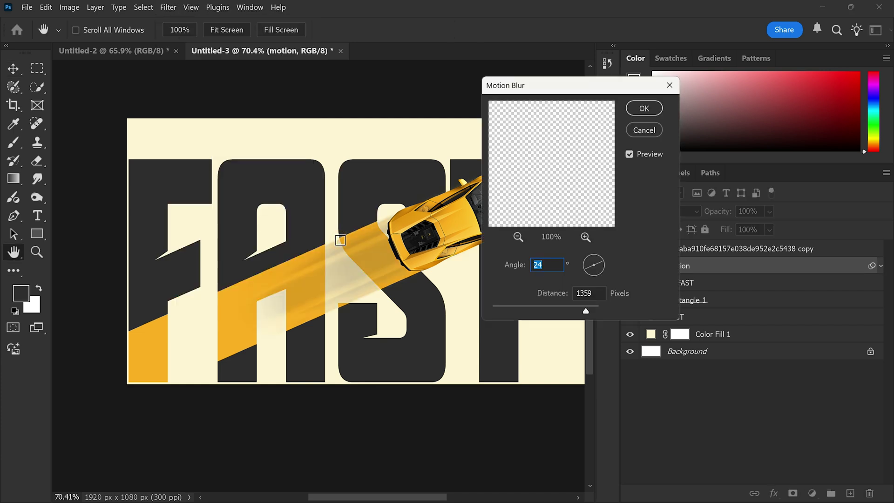
left_click_drag(600, 262, 604, 259)
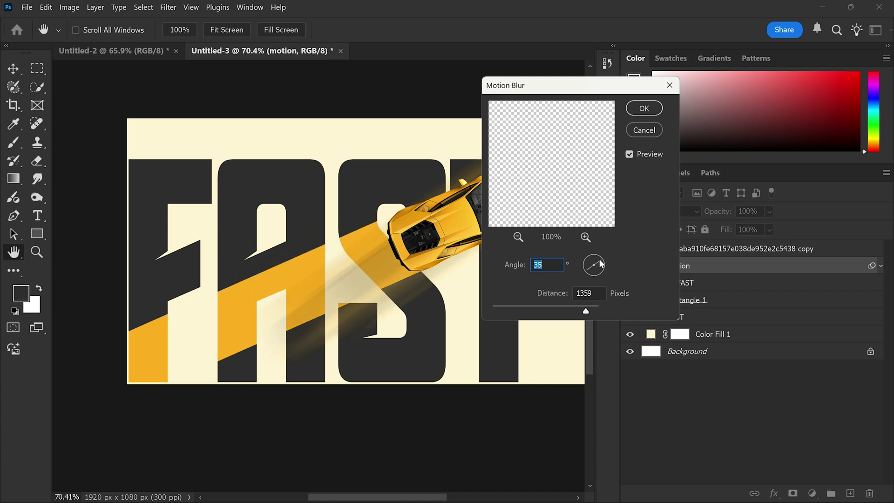
key("Down")
key("Down")
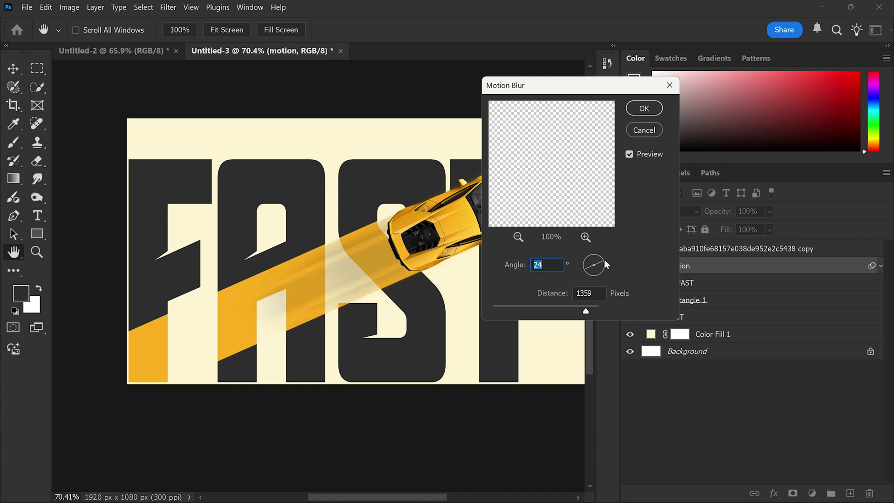
key("Tab")
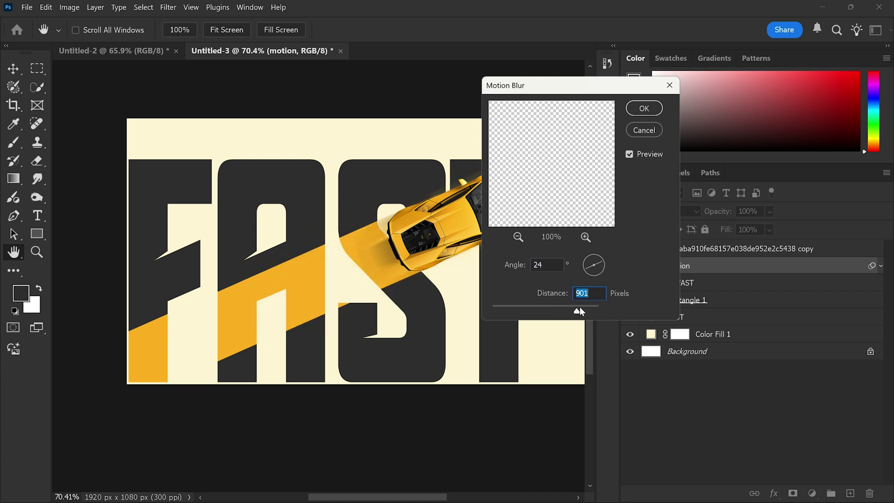
left_click_drag(579, 308, 586, 311)
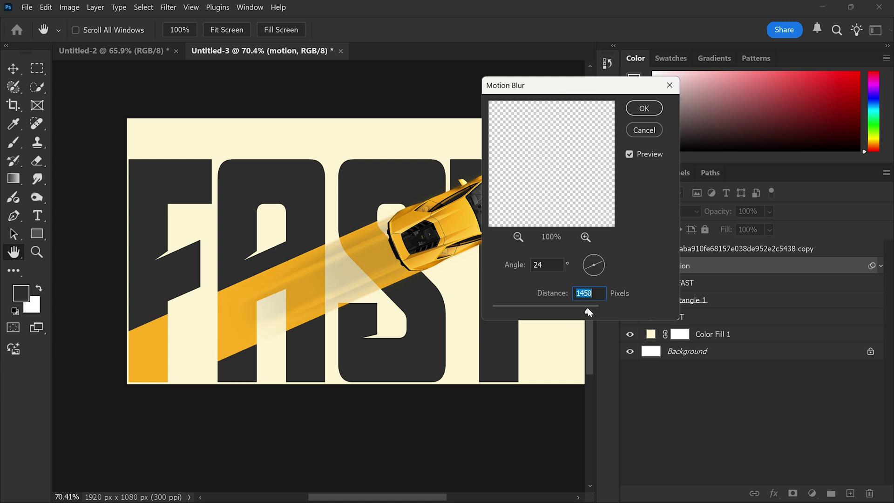
left_click(654, 110)
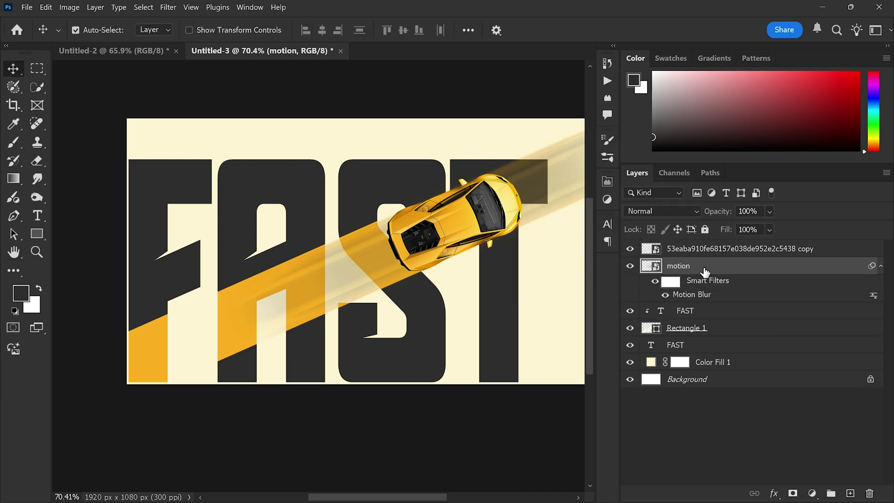
right_click(705, 271)
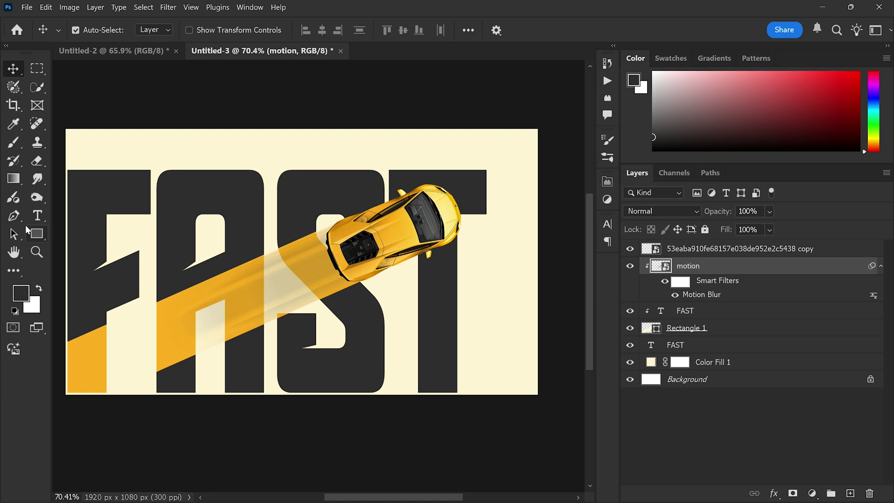
- Choose the Rectangle tool and set its fill to black
left_click_drag(37, 235, 82, 236)
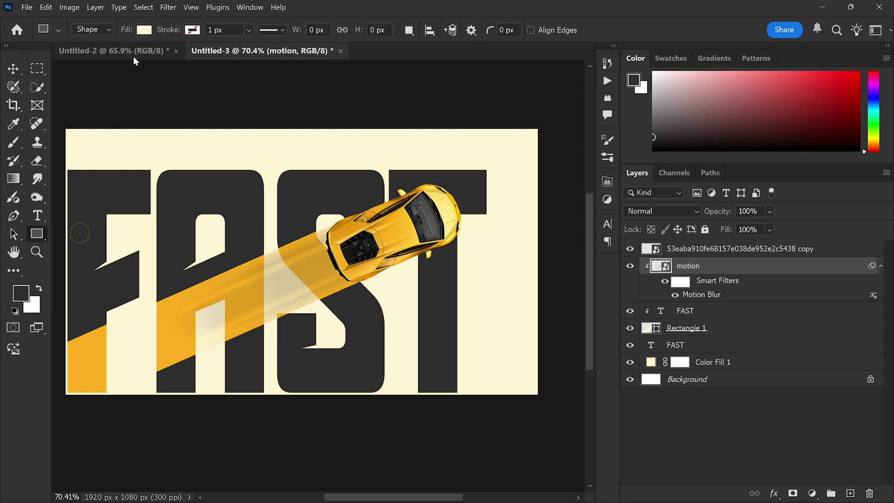
left_click(142, 30)
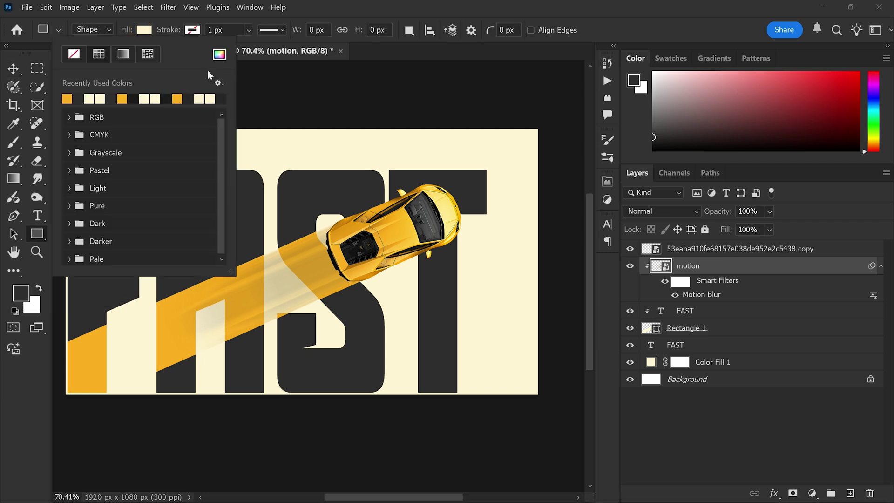
left_click(219, 54)
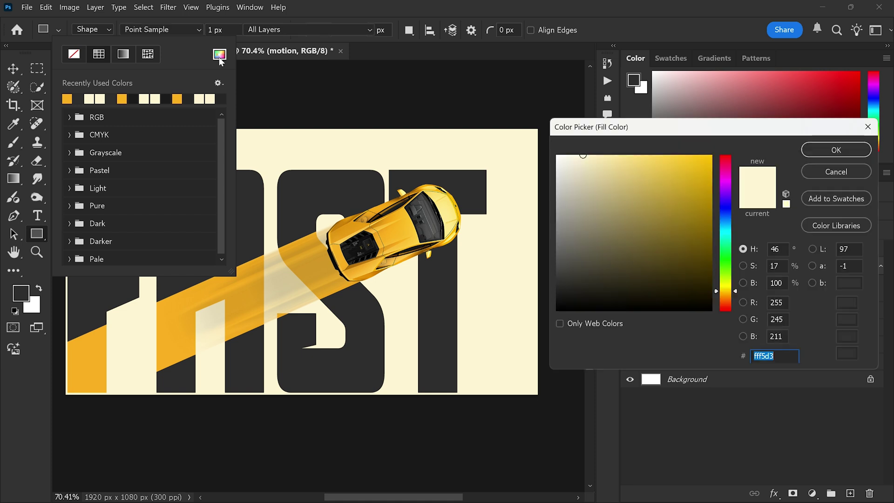
left_click(819, 149)
left_click(146, 34)
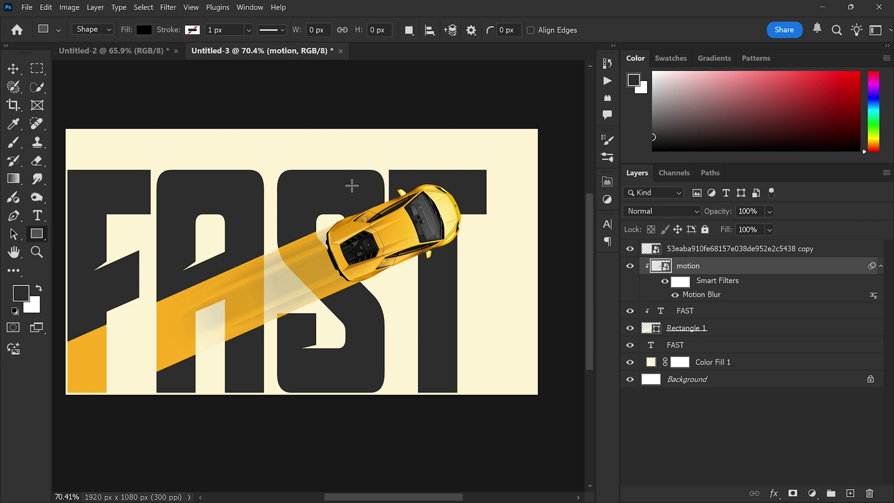
- Draw a 741 x 391 px rectangle from the car's nose, slanting its top-left corner to meet the car
left_click_drag(352, 185, 536, 283)
left_click(607, 182)
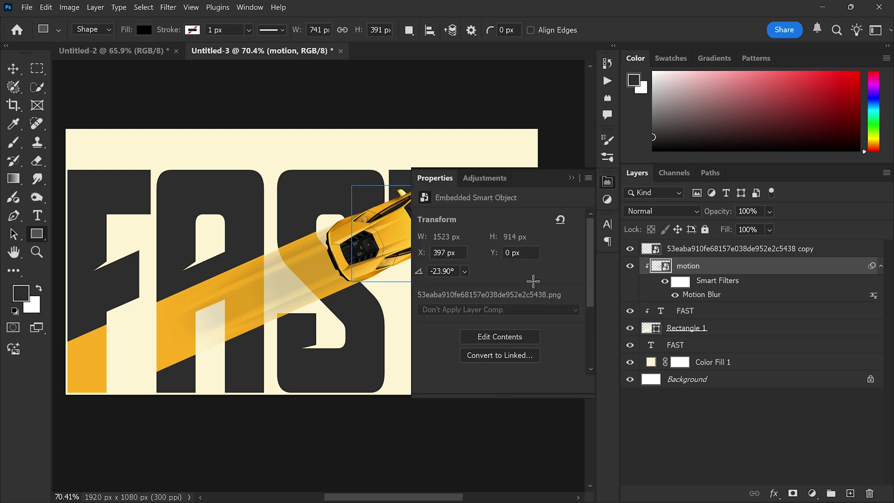
left_click(608, 182)
scroll(337, 192, "up", 3)
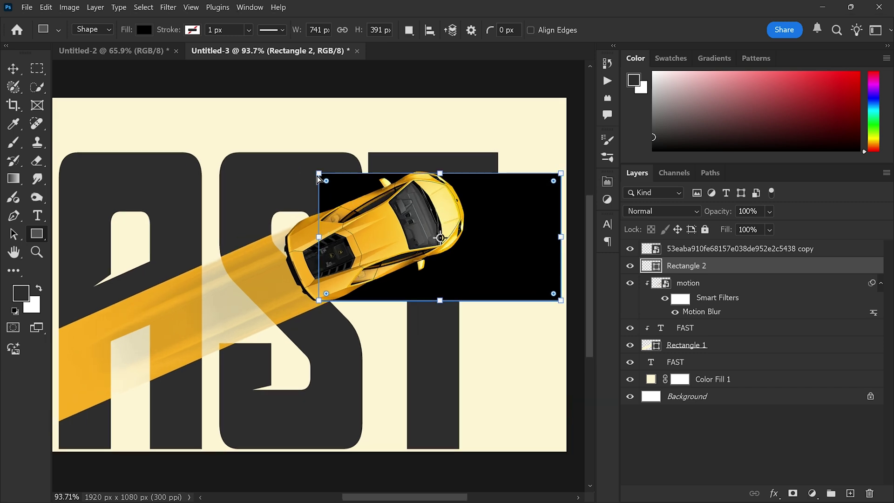
left_click_drag(318, 174, 422, 174)
left_click(428, 205)
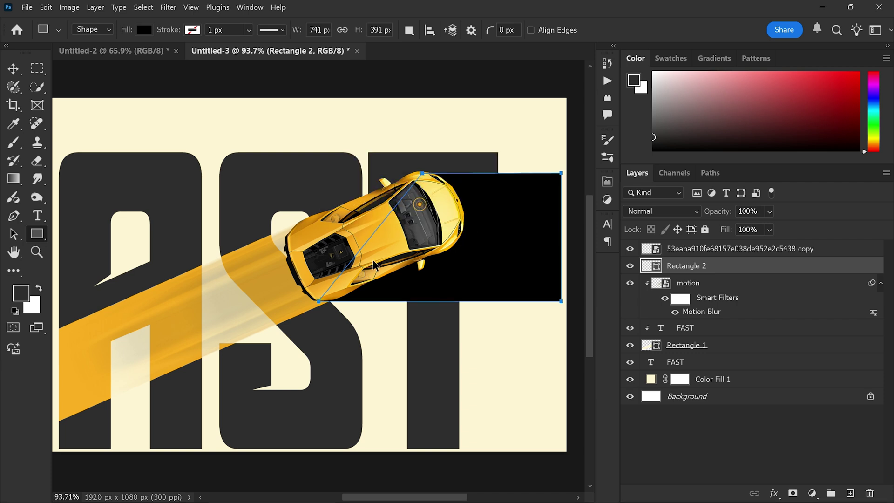
scroll(235, 222, "down", 2)
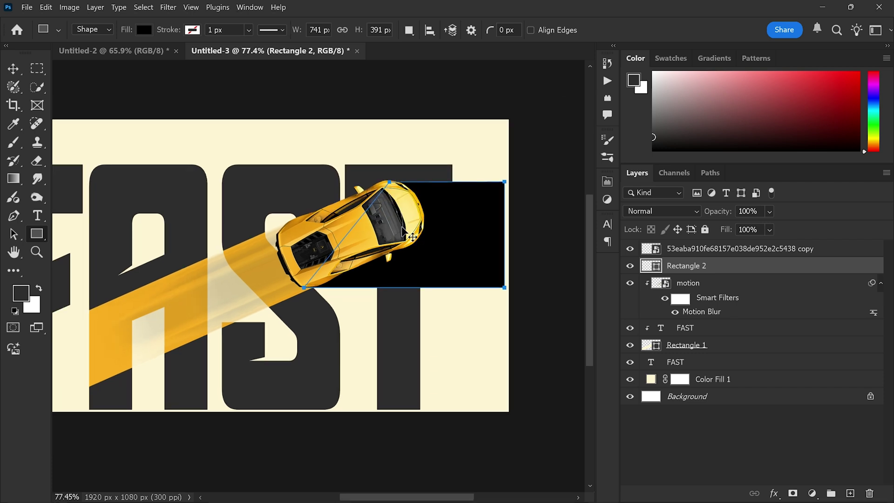
key("v")
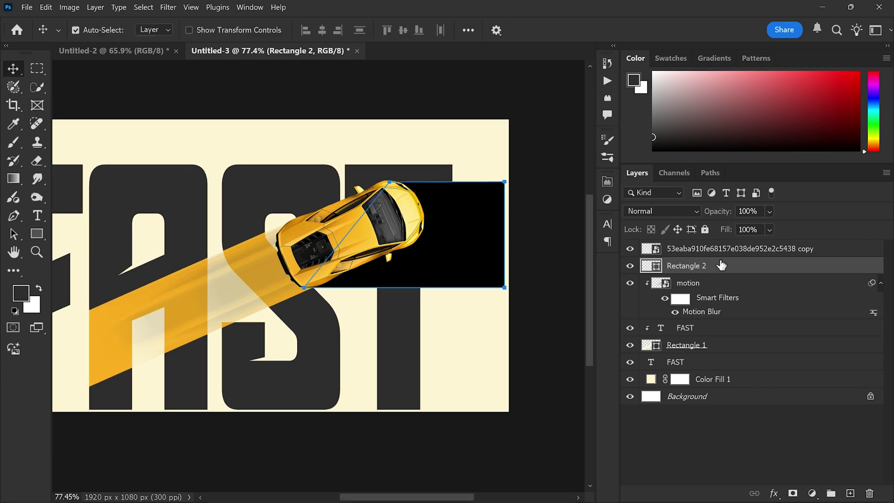
- Add a layer mask to Rectangle 2 and pick the Basics foreground-to-background gradient
left_click(793, 494)
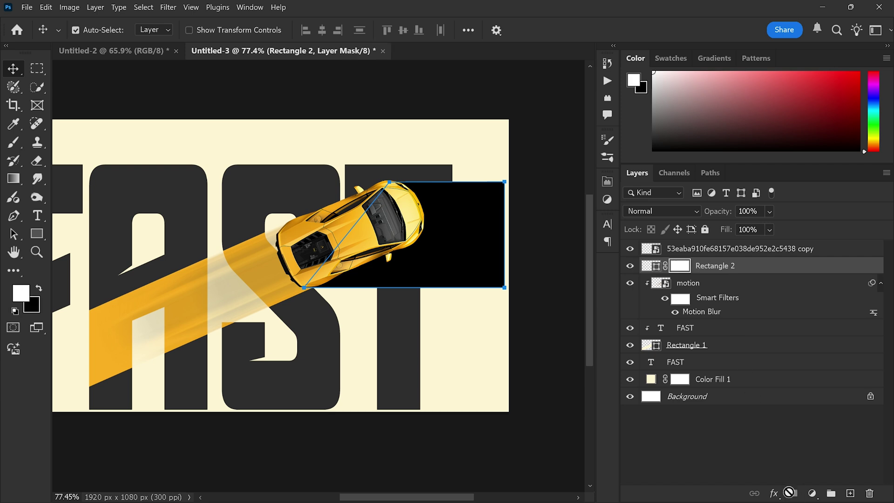
left_click(13, 178)
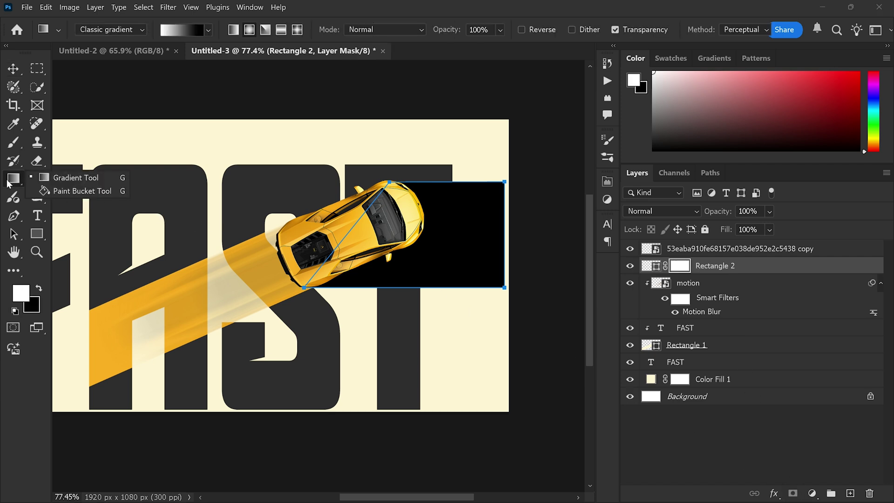
left_click(55, 179)
left_click(208, 29)
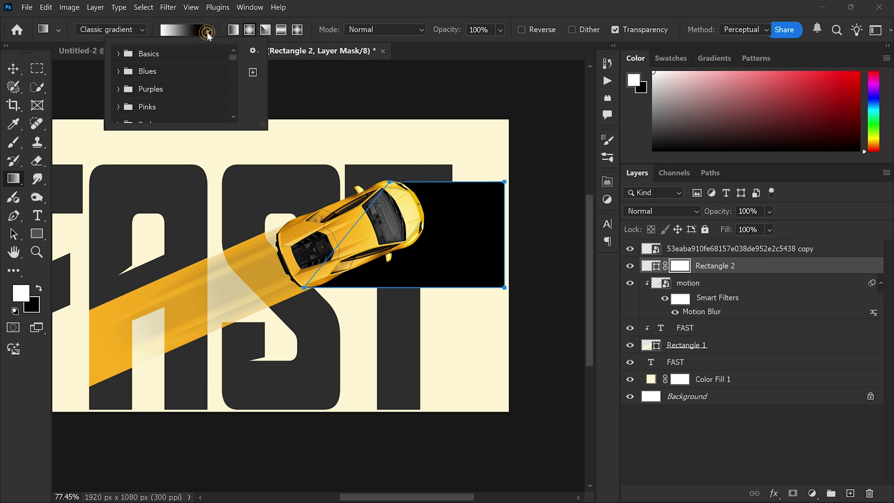
left_click(119, 54)
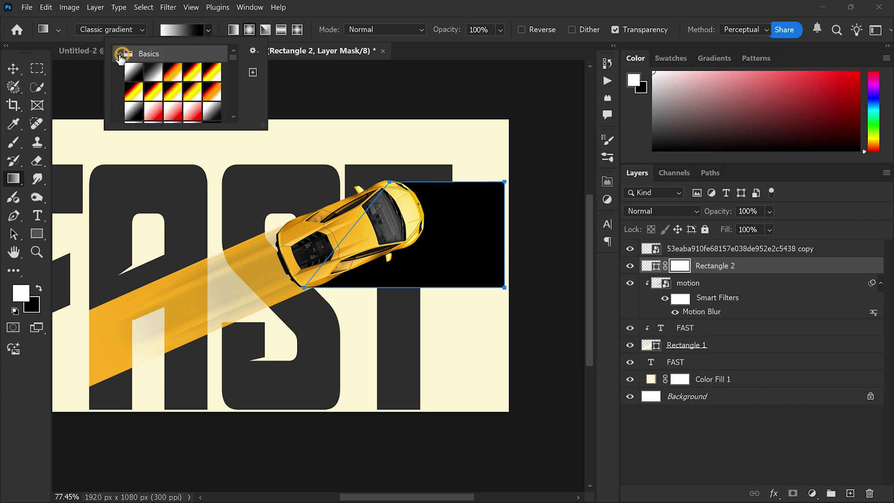
left_click(129, 74)
left_click(207, 32)
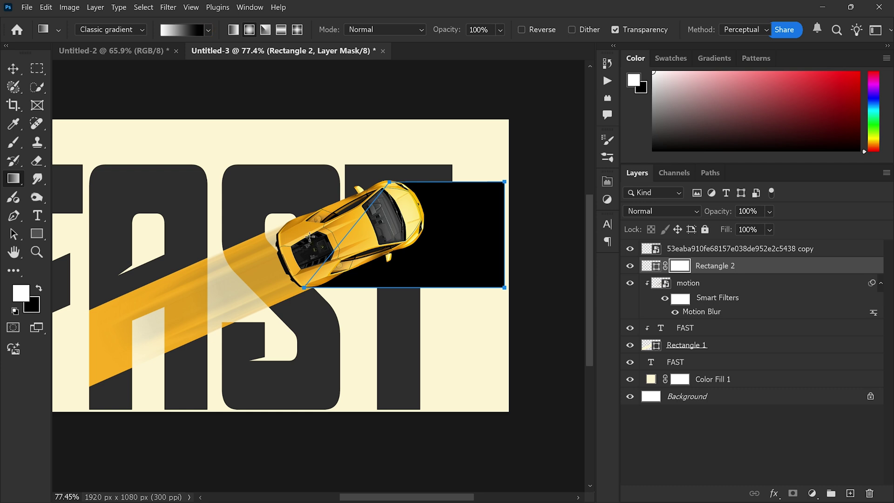
- Drag the gradient on the mask from the car to the rectangle's right edge
left_click_drag(317, 235, 477, 229)
key("ctrl+z")
left_click_drag(313, 236, 503, 234)
key("v")
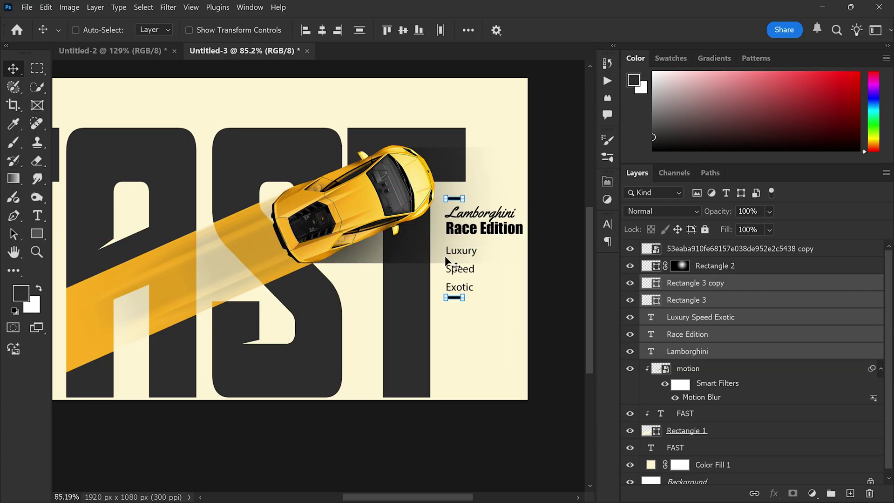
- Nudge the Lamborghini Race Edition text block up and left beside the car's nose, then deselect
key("Up")
key("Up")
key("Up")
key("Up")
key("Left")
key("Left")
key("Left")
key("Left")
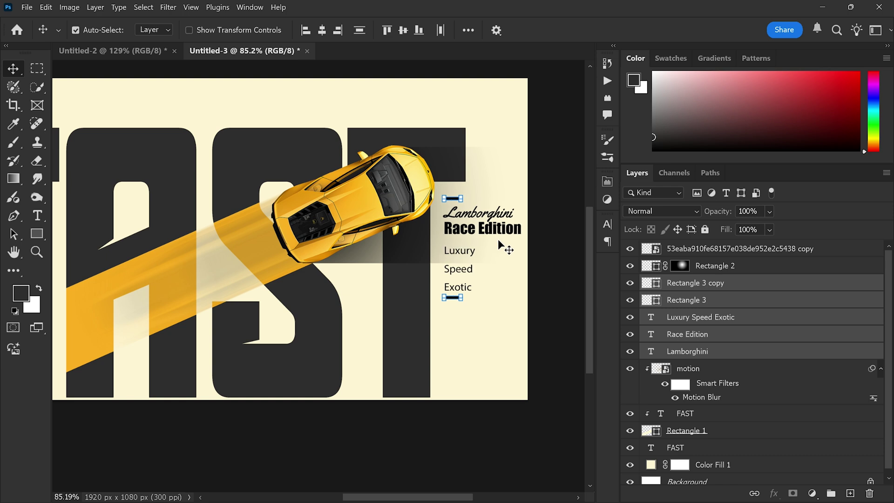
scroll(424, 228, "down", 3)
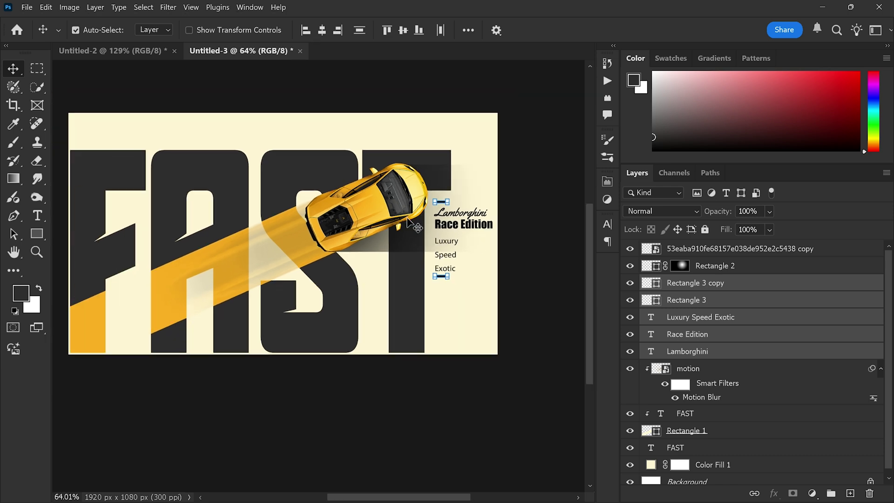
scroll(435, 227, "up", 1)
left_click(536, 158)
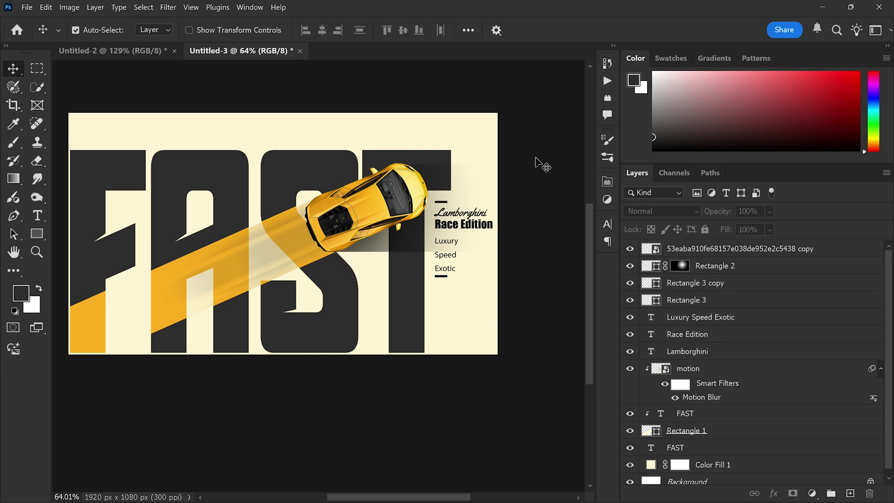
- Stamp a merged copy of all layers on top and convert it to a smart object
left_click(710, 255)
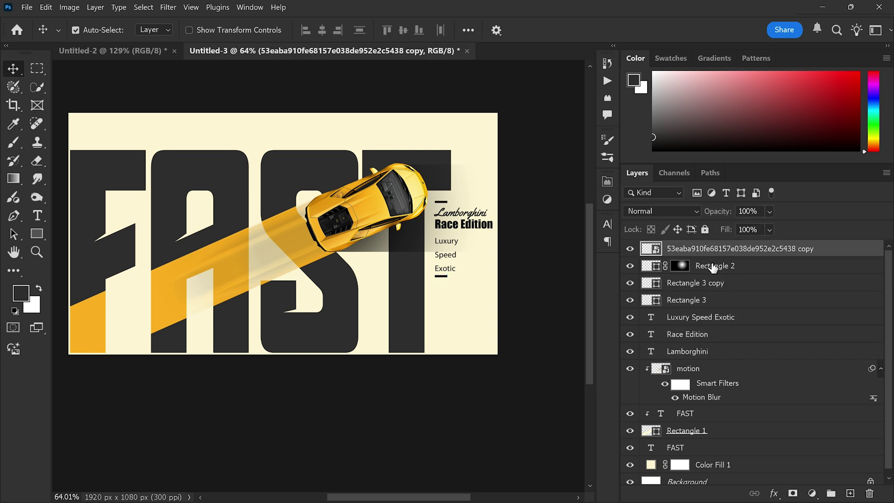
key("ctrl+shift+alt+e")
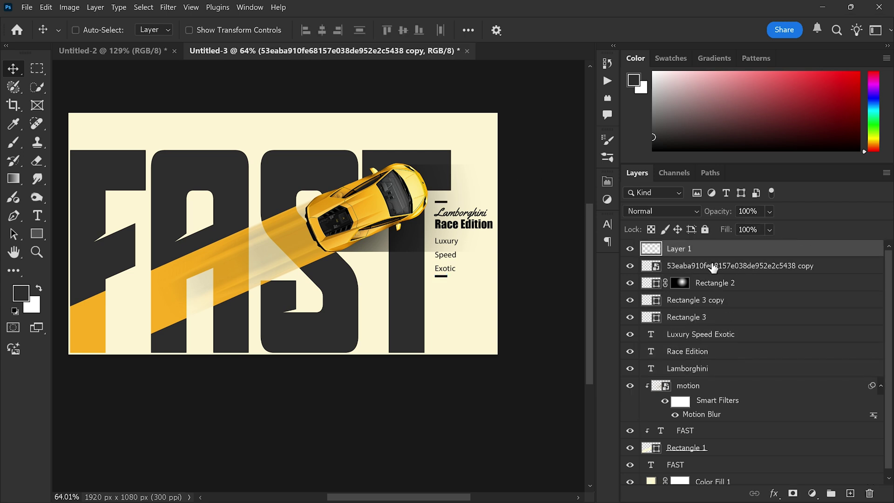
right_click(700, 252)
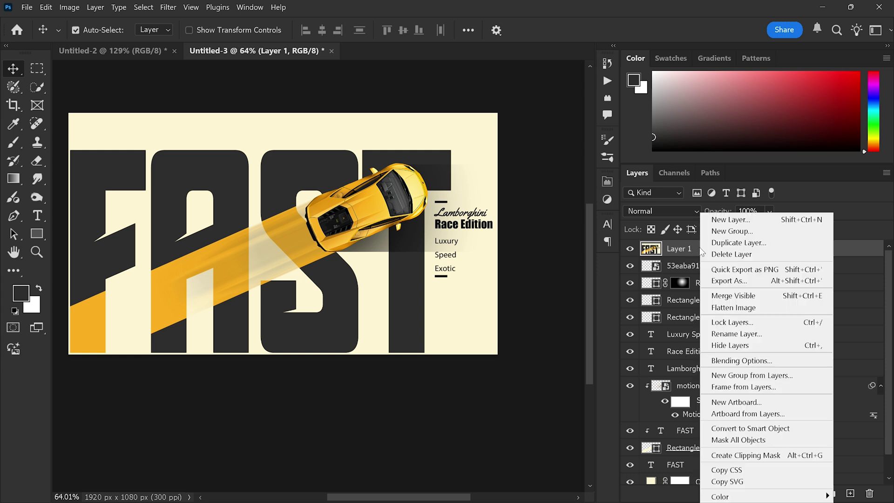
left_click(726, 429)
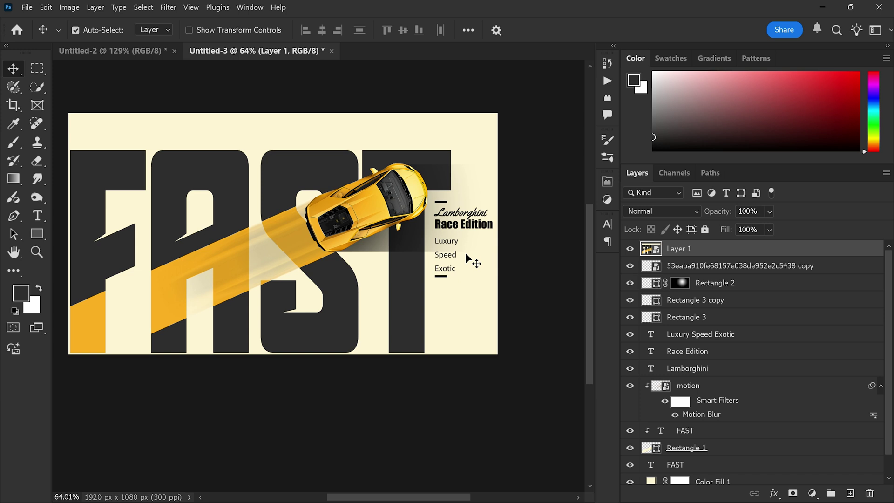
- Apply Add Noise at 12%, uniform and monochromatic, to the merged layer
left_click(168, 7)
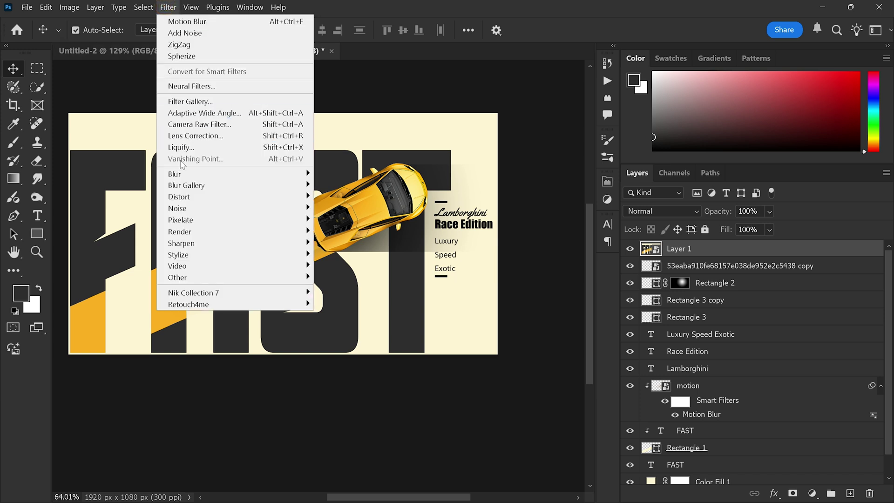
mouse_move(242, 208)
left_click(333, 206)
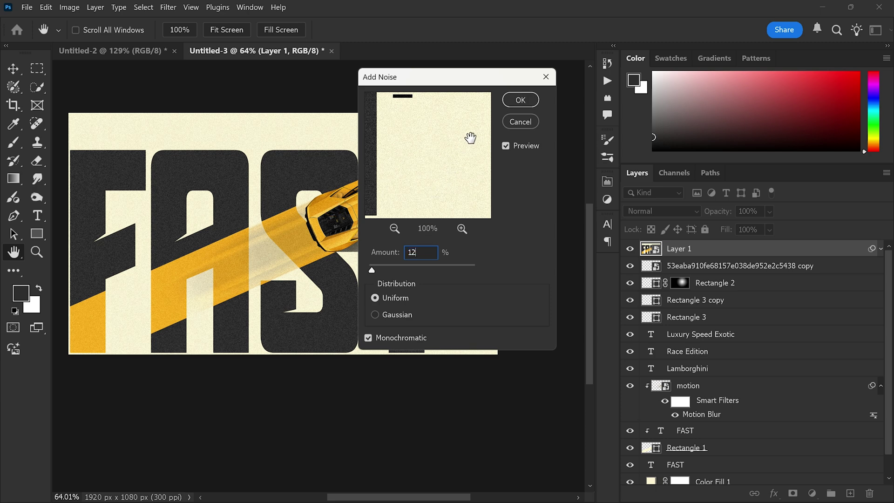
left_click(521, 100)
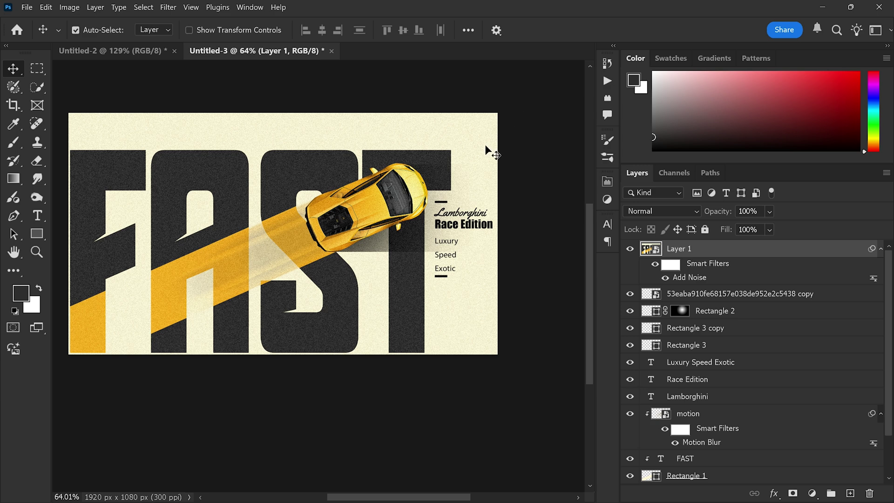
scroll(492, 153, "up", 1)
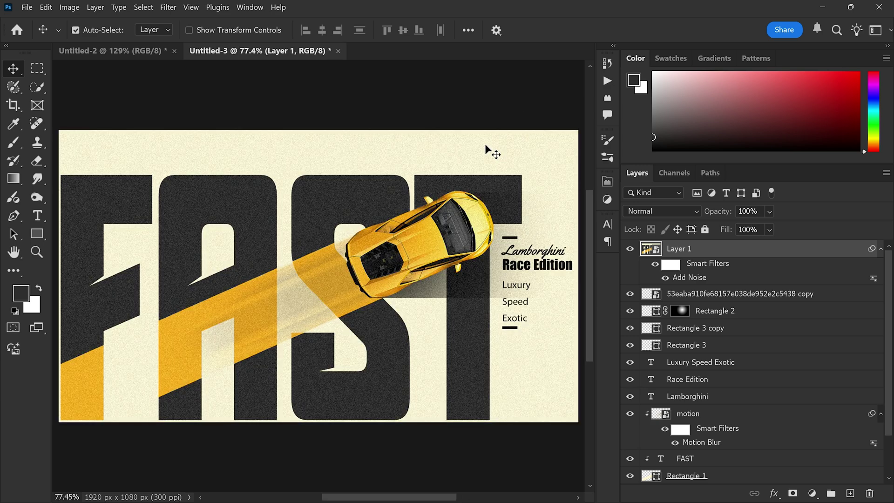